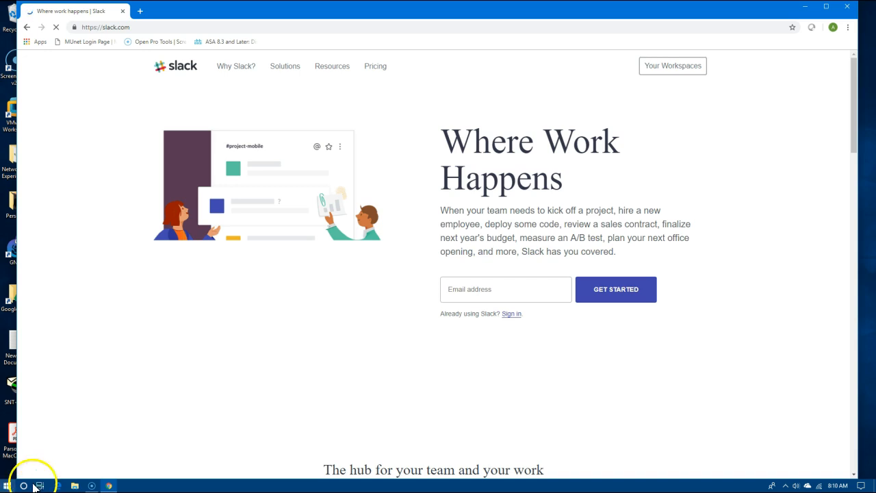
Step: Enter your email address on slack.com and submit it with Get Started
{"action": "left_click", "coordinate": [476, 288]}
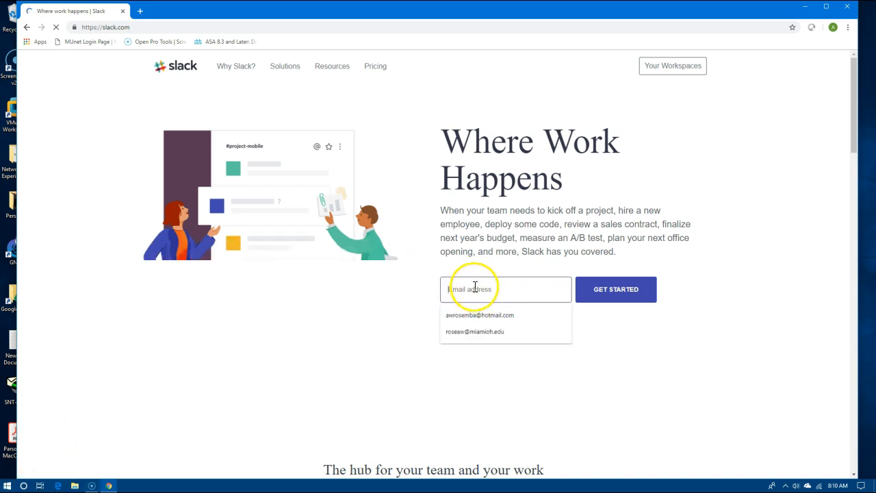
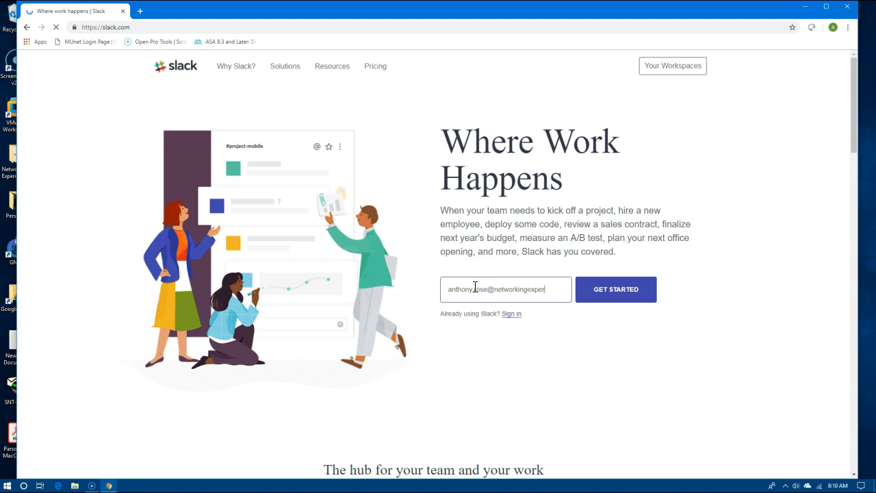
{"action": "left_click", "coordinate": [612, 288]}
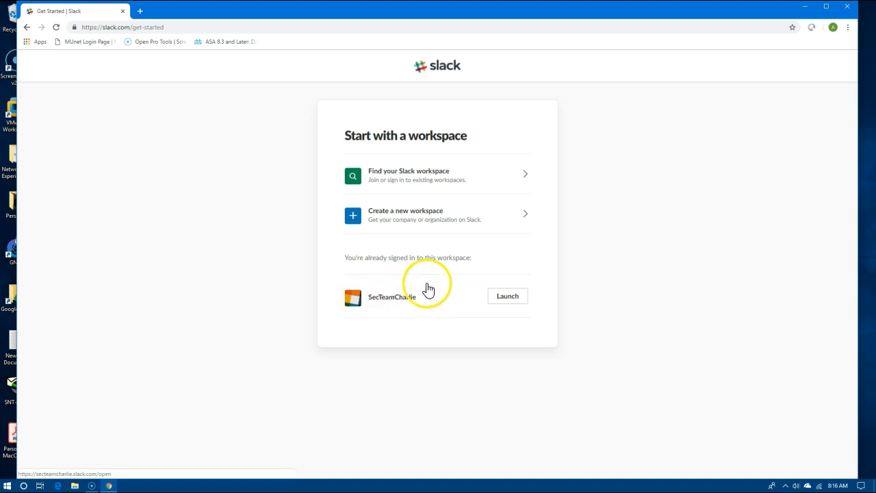
Step: Start a new workspace with your saved email, enter the emailed code and team name Networking Experience
{"action": "left_click", "coordinate": [416, 224]}
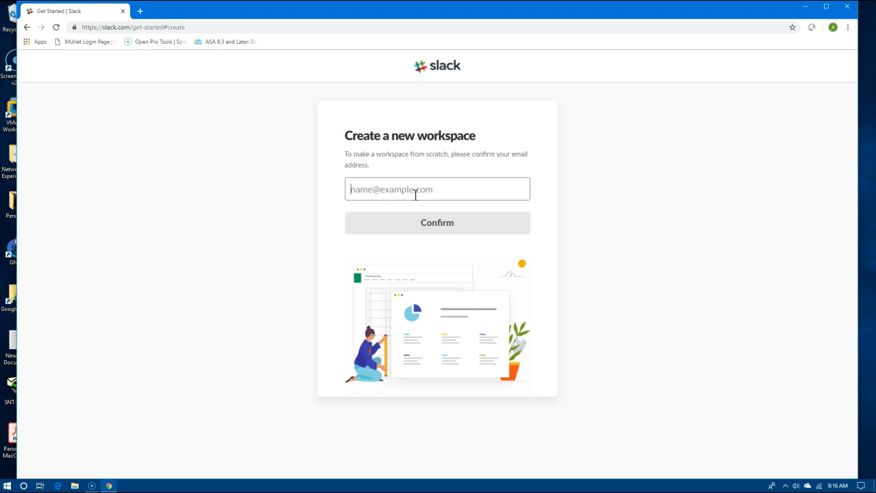
{"action": "left_click", "coordinate": [416, 195]}
{"action": "left_click", "coordinate": [418, 246]}
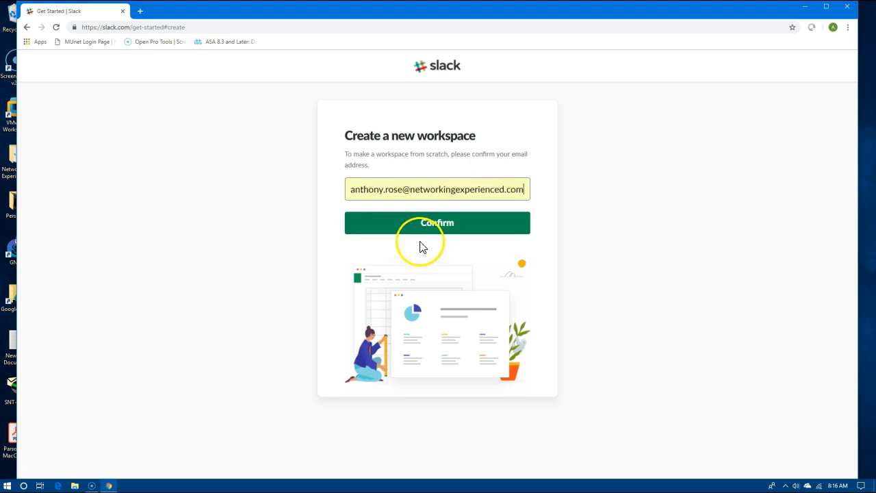
{"action": "left_click", "coordinate": [425, 230]}
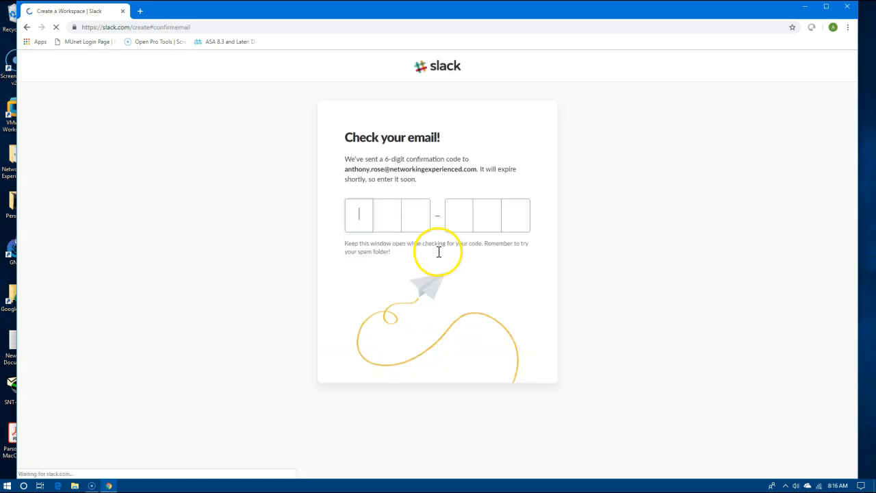
{"action": "left_click", "coordinate": [360, 219]}
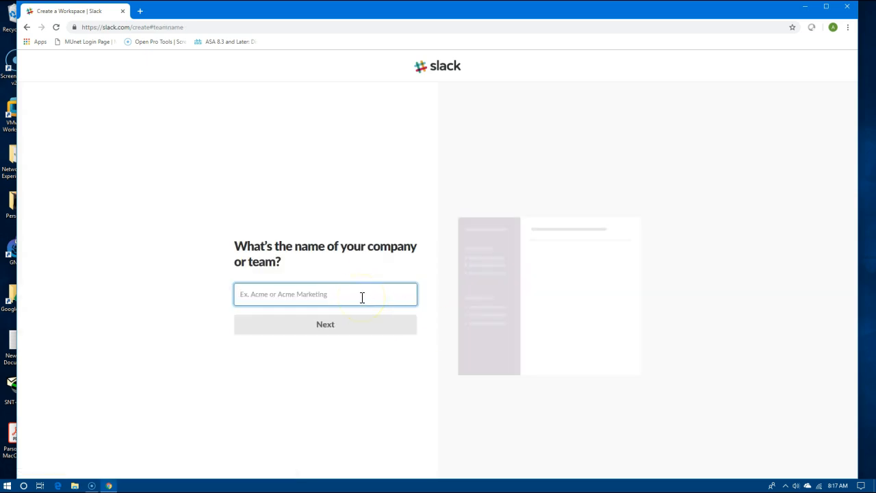
Step: Submit the team name, name the first project Example Project, and open its channel
{"action": "left_click", "coordinate": [372, 329]}
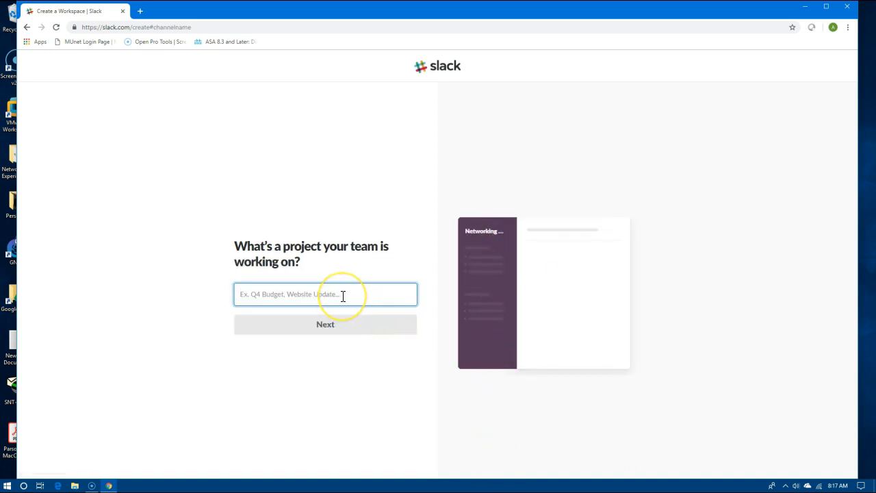
{"action": "left_click", "coordinate": [347, 295]}
{"action": "type", "text": "Example Project"}
{"action": "left_click", "coordinate": [349, 326]}
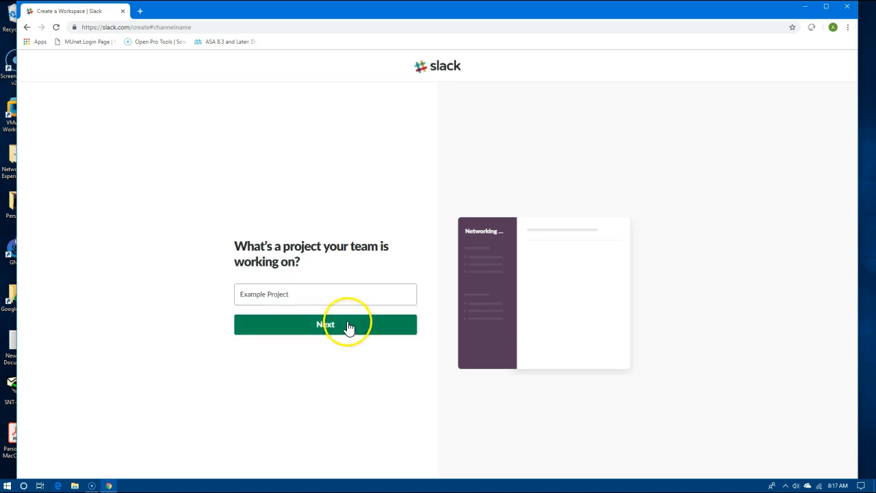
{"action": "left_click", "coordinate": [352, 322]}
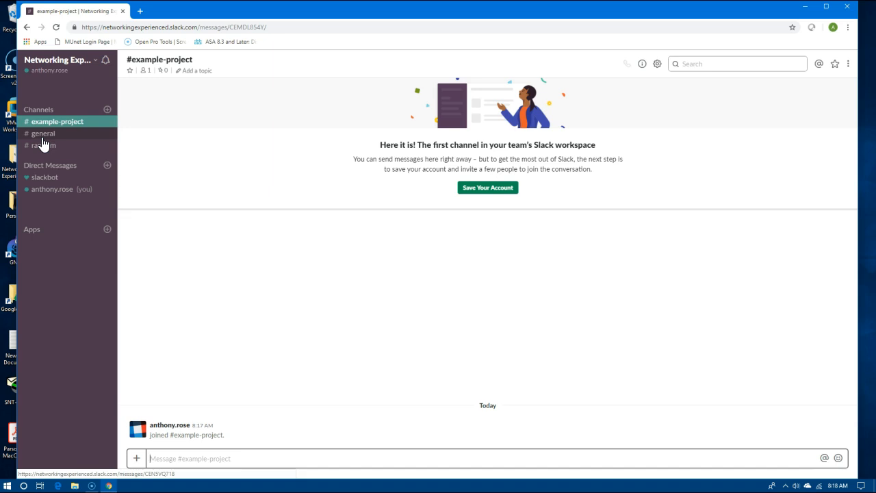
Step: Create a public channel named reallyimportantstuff from the Channels + button
{"action": "left_click", "coordinate": [108, 111]}
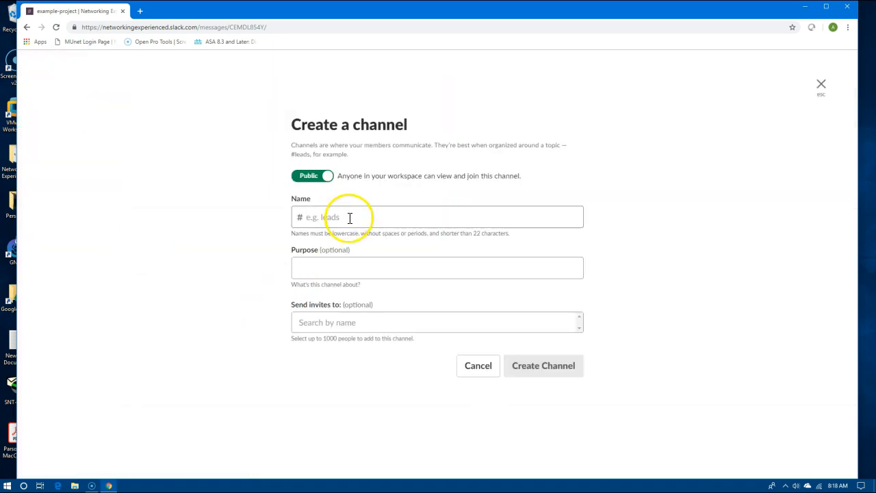
{"action": "type", "text": "reallyimportantstuff"}
{"action": "left_click", "coordinate": [364, 267]}
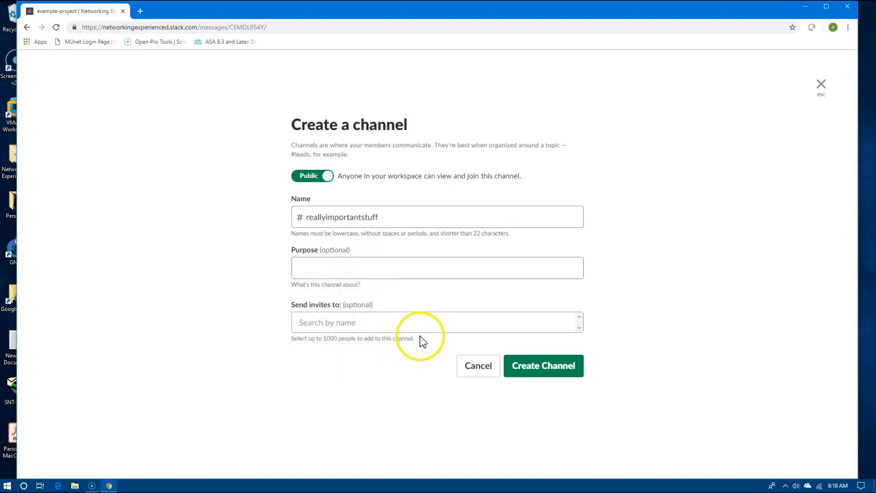
{"action": "left_click", "coordinate": [543, 367]}
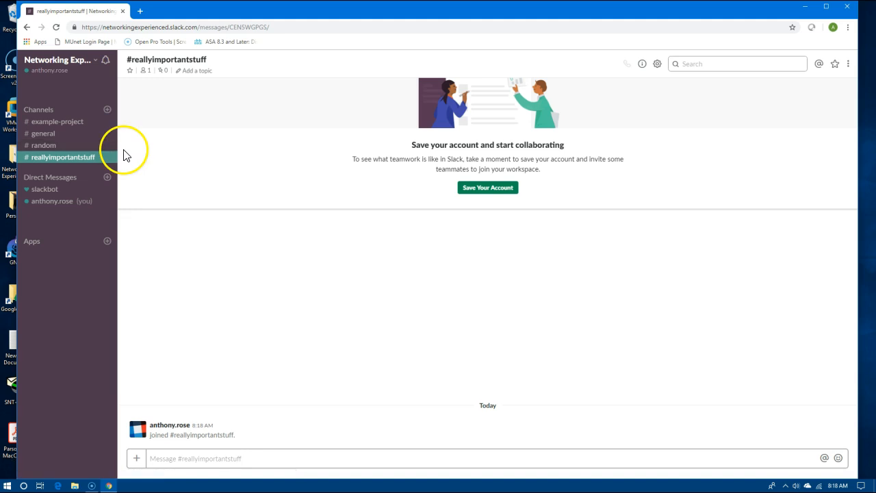
Step: Open Invite people from the workspace menu and enter the invitee's e-mail address
{"action": "left_click", "coordinate": [94, 63]}
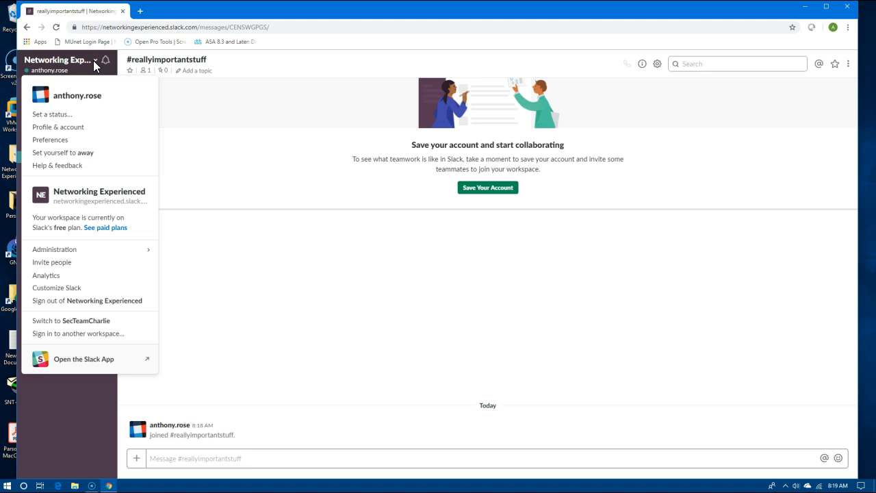
{"action": "left_click", "coordinate": [104, 270]}
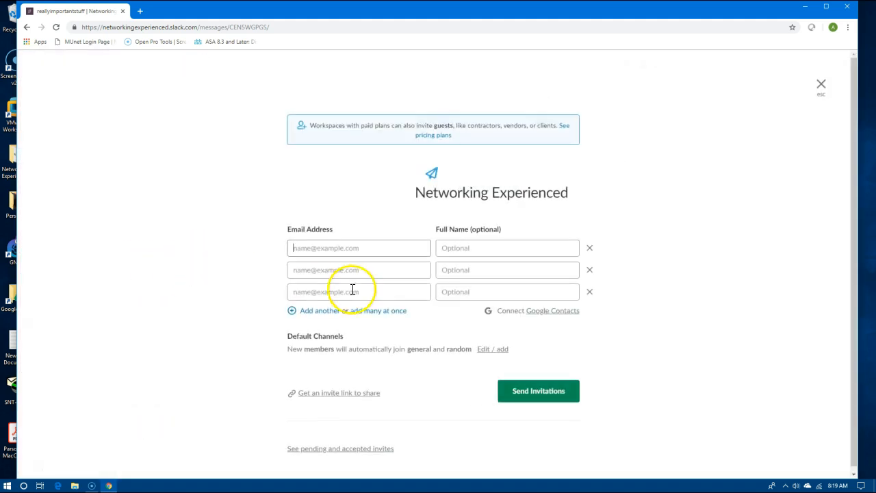
{"action": "left_click", "coordinate": [331, 248]}
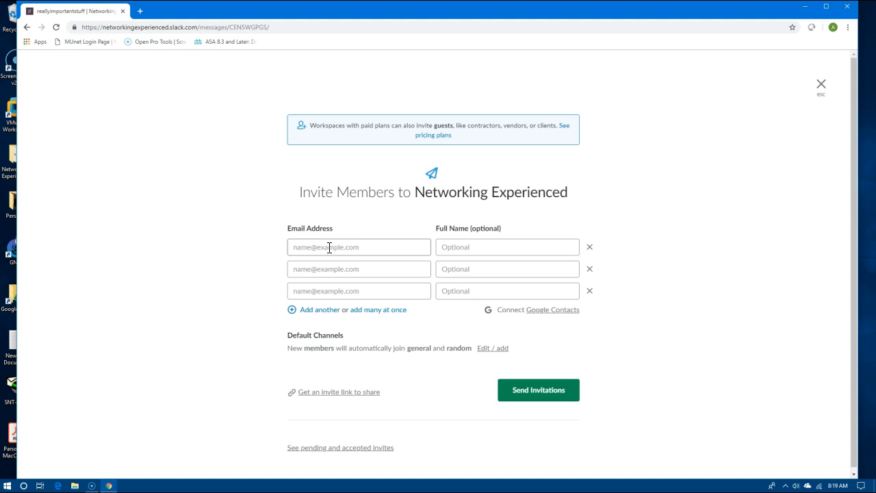
{"action": "right_click", "coordinate": [329, 250]}
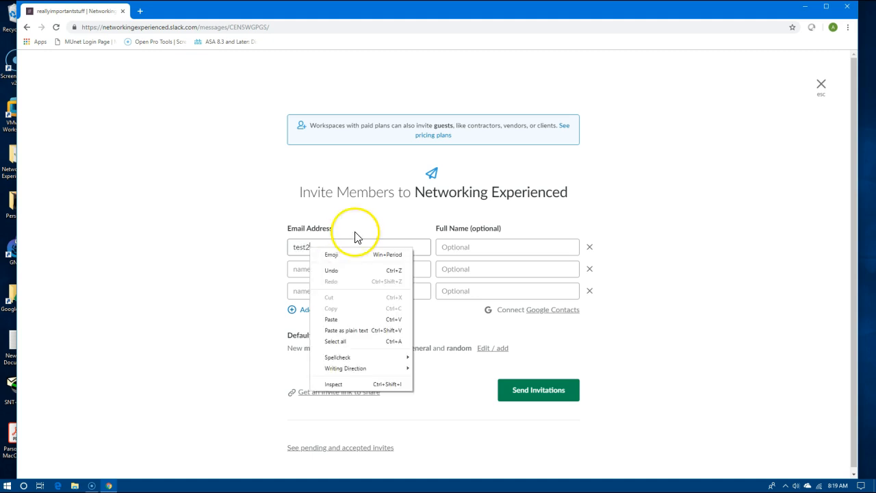
{"action": "left_click", "coordinate": [355, 243]}
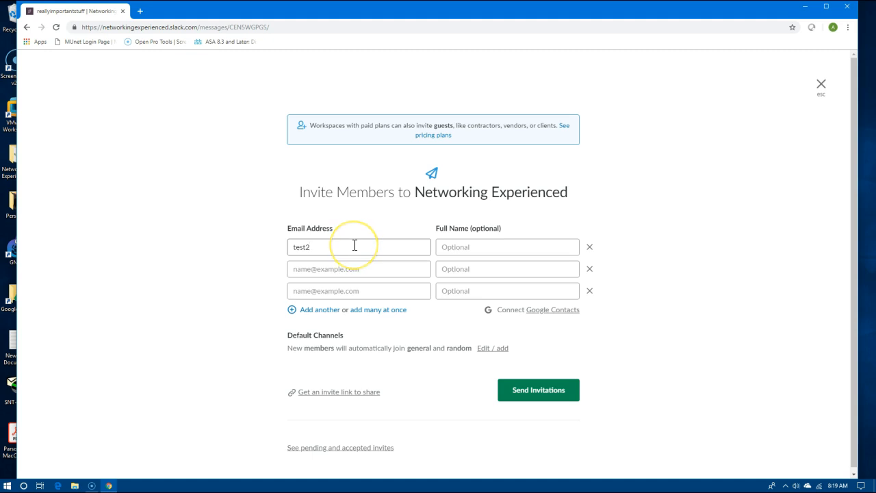
Step: Fill in the invitee's full name, try the add-many view, then return to the single-row form
{"action": "left_click", "coordinate": [470, 248]}
{"action": "type", "text": "Test Account"}
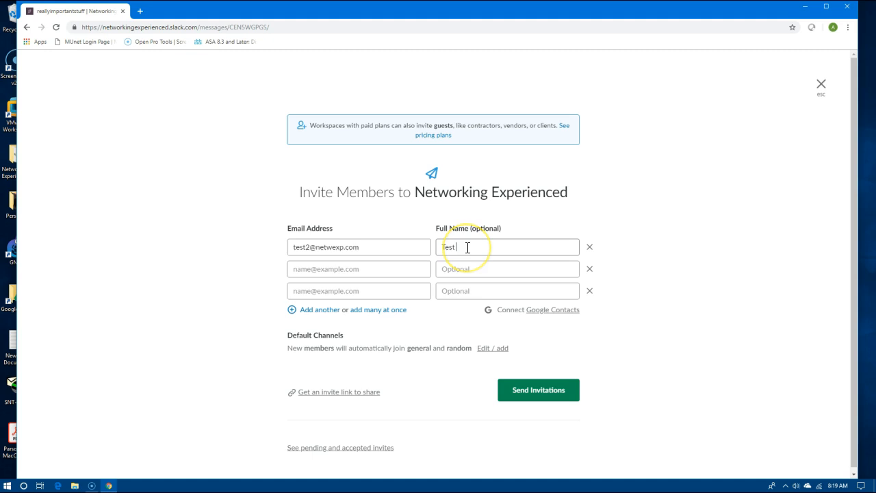
{"action": "left_click", "coordinate": [395, 311]}
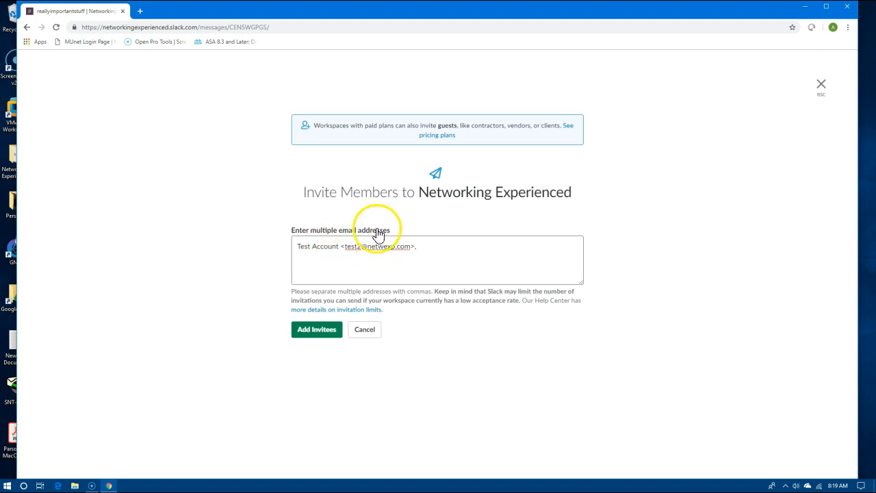
{"action": "left_click", "coordinate": [342, 329]}
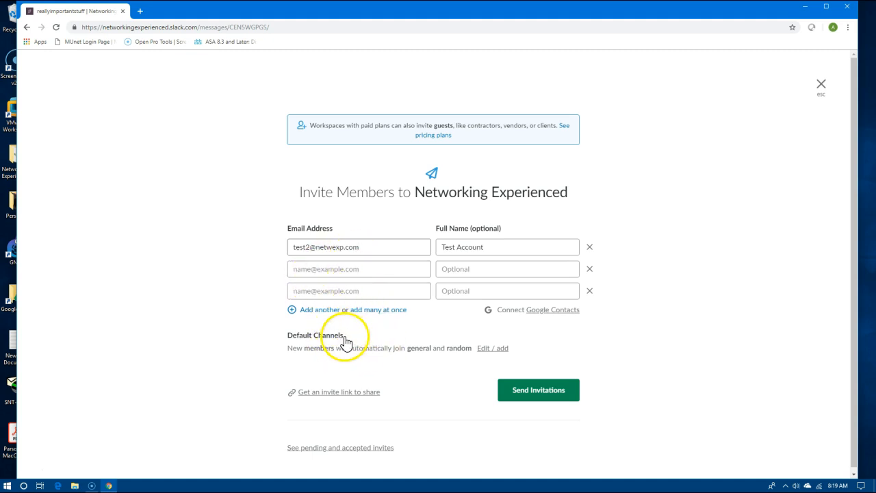
Step: Set #reallyimportantstuff and #example-project as default channels and send the invitation
{"action": "left_click", "coordinate": [364, 248]}
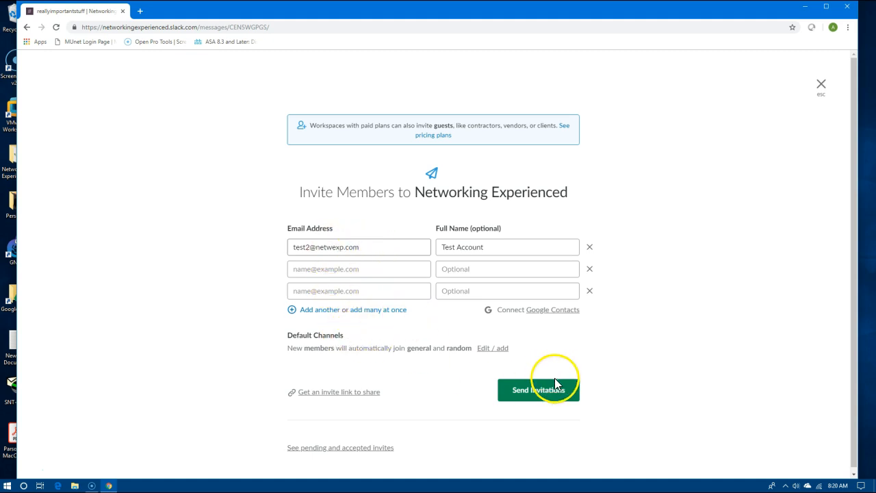
{"action": "left_click", "coordinate": [500, 349]}
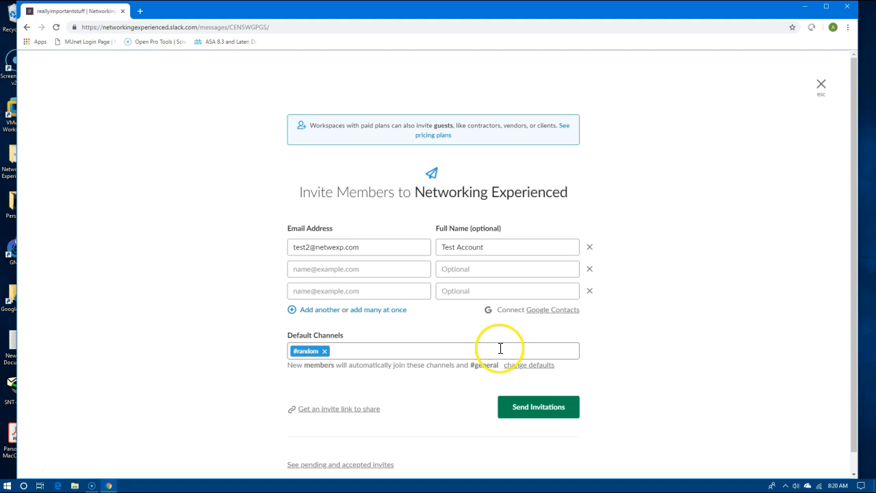
{"action": "left_click", "coordinate": [448, 348]}
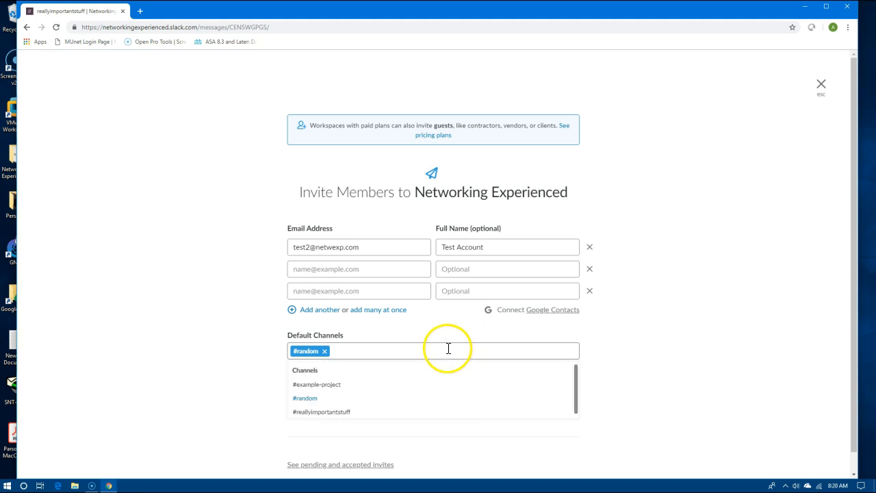
{"action": "left_click", "coordinate": [316, 412]}
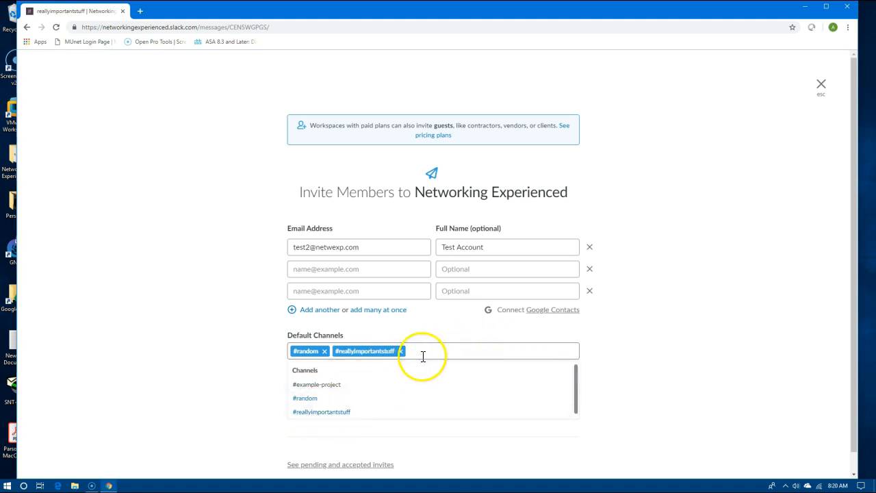
{"action": "left_click", "coordinate": [324, 386]}
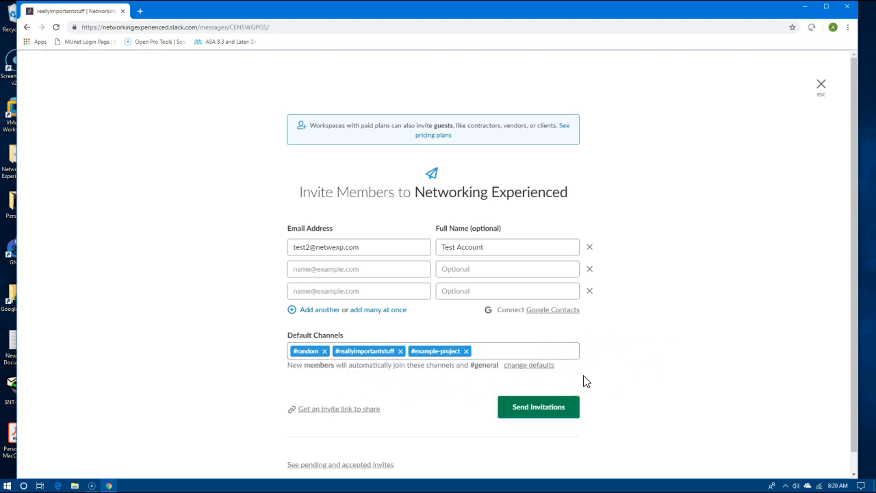
{"action": "left_click", "coordinate": [533, 418]}
{"action": "left_click", "coordinate": [534, 416]}
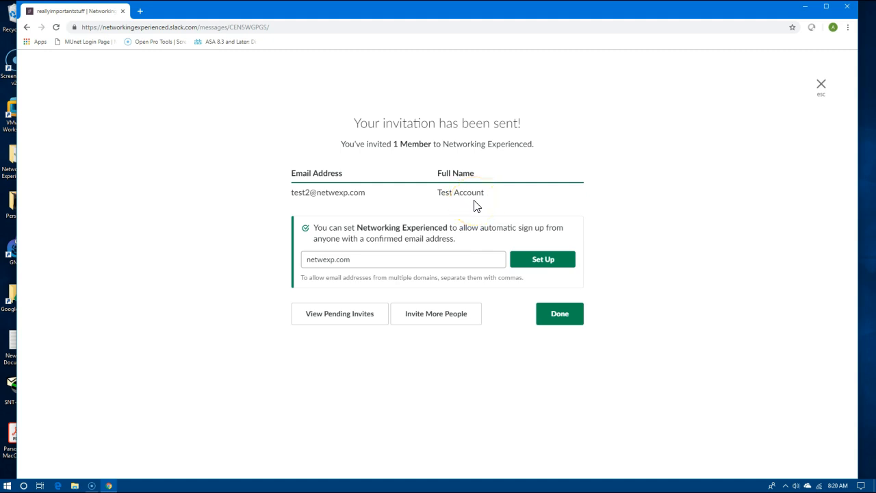
Step: Open the Invitations page to view the pending invitation
{"action": "left_click", "coordinate": [353, 327]}
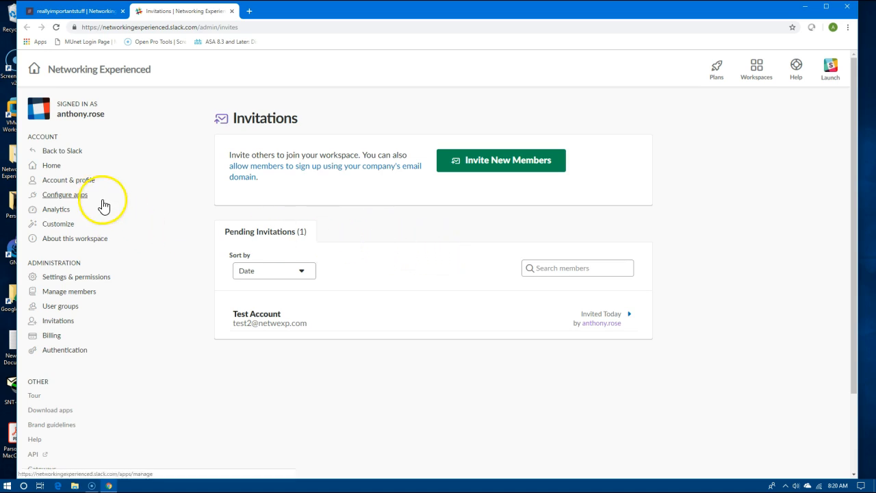
Step: Open the workspace's app management and browse the Slack App Directory
{"action": "left_click", "coordinate": [71, 198]}
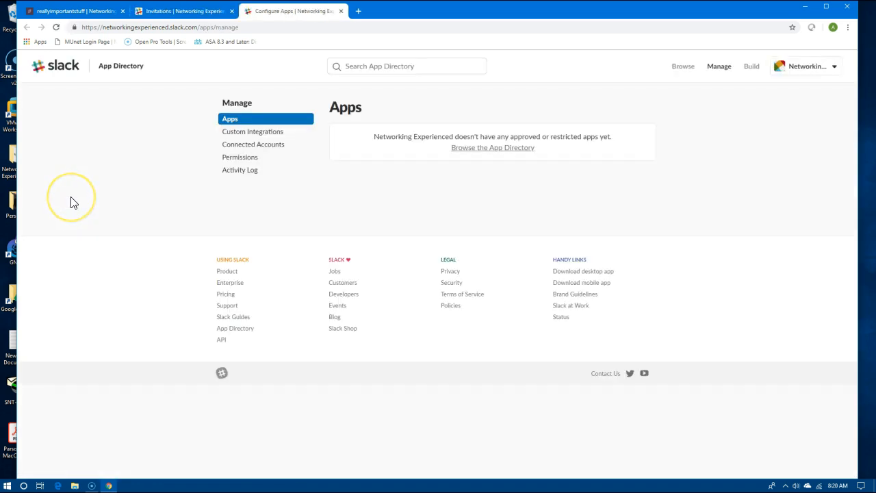
{"action": "left_click", "coordinate": [492, 148]}
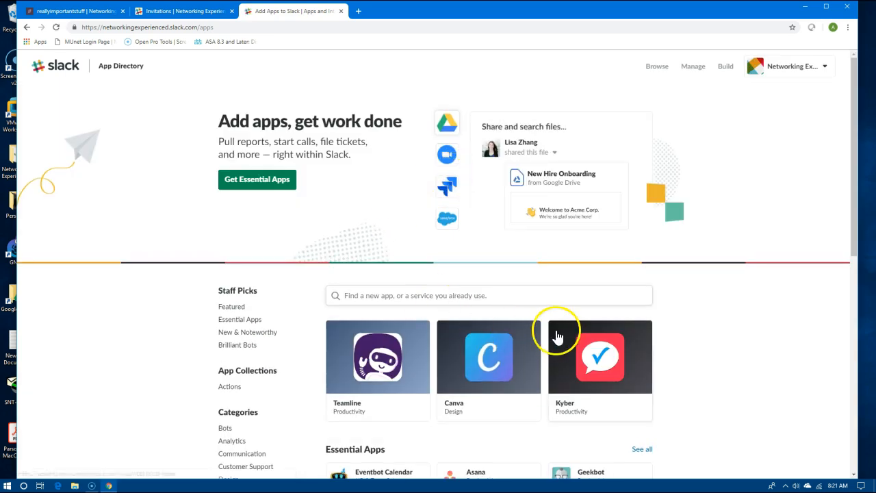
{"action": "scroll", "coordinate": [668, 331], "scroll_direction": "down", "scroll_amount": 2}
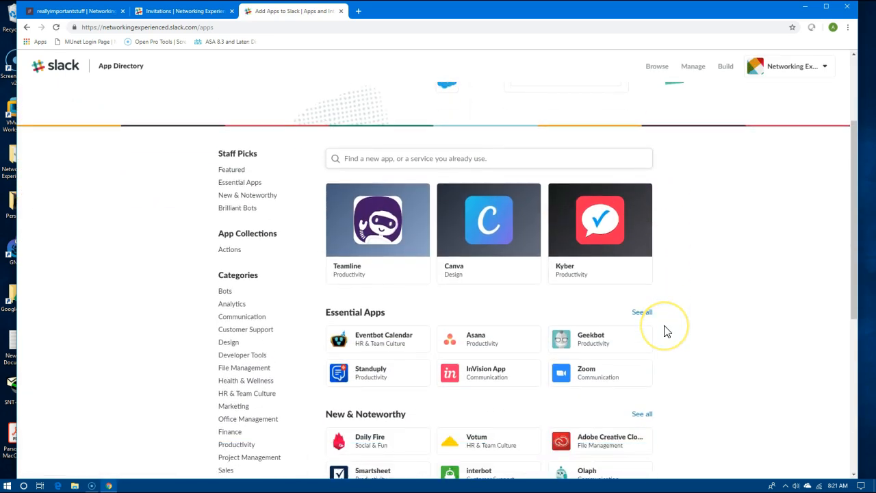
{"action": "scroll", "coordinate": [668, 330], "scroll_direction": "down", "scroll_amount": 2}
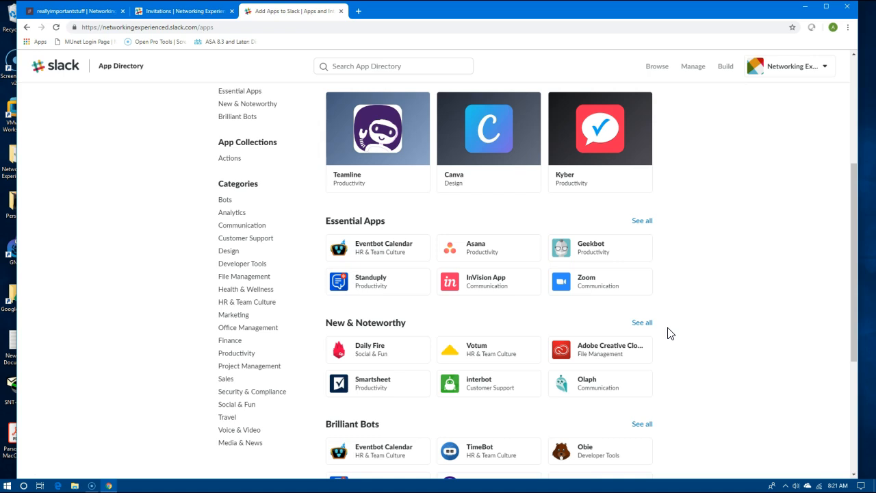
{"action": "scroll", "coordinate": [625, 308], "scroll_direction": "up", "scroll_amount": 4}
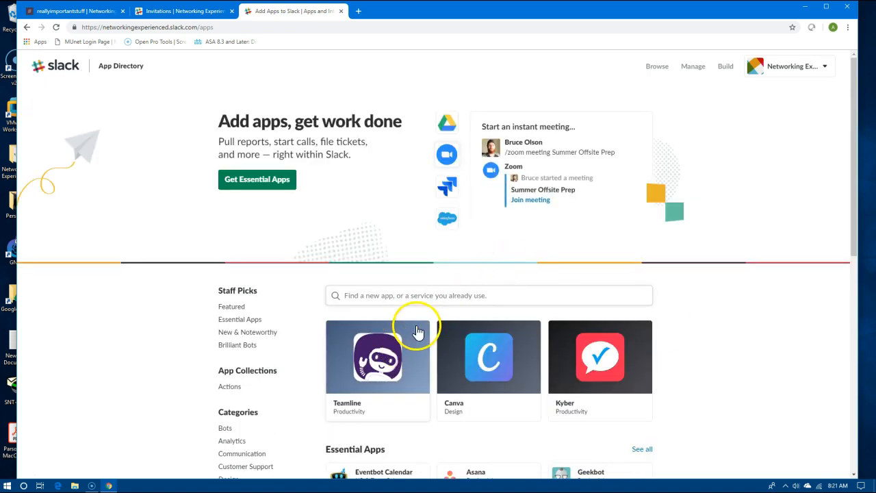
Step: Search 'tre' to view the Trello app's details, then close the App Directory tab
{"action": "left_click", "coordinate": [421, 299]}
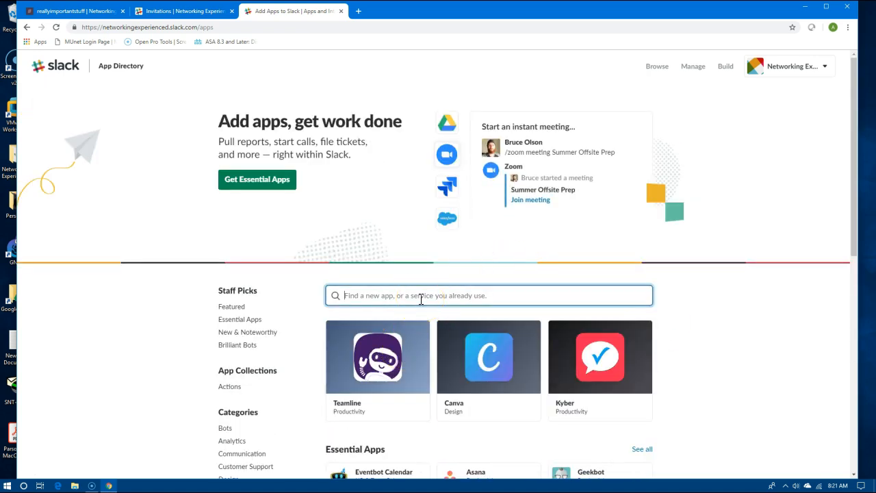
{"action": "type", "text": "tre"}
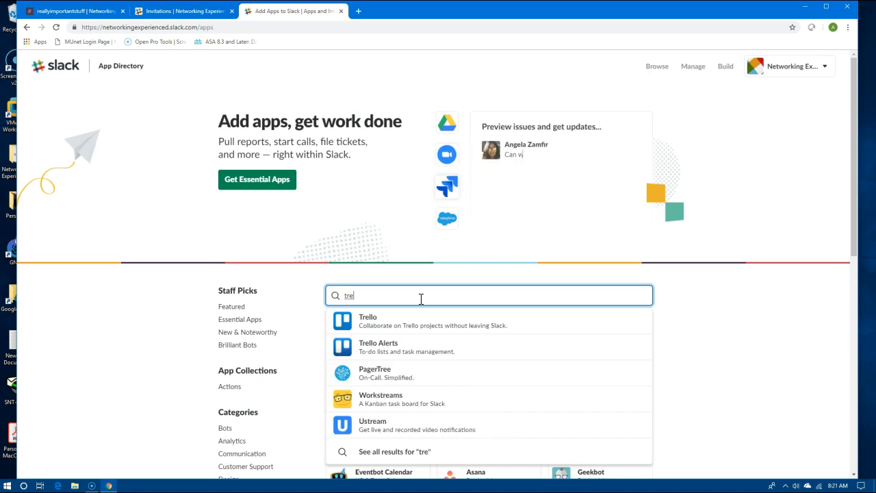
{"action": "left_click", "coordinate": [422, 325]}
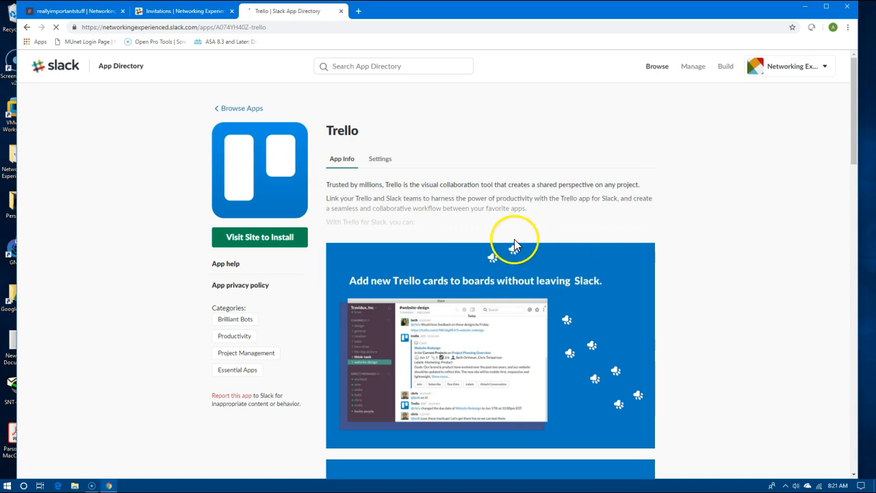
{"action": "scroll", "coordinate": [604, 257], "scroll_direction": "down", "scroll_amount": 4}
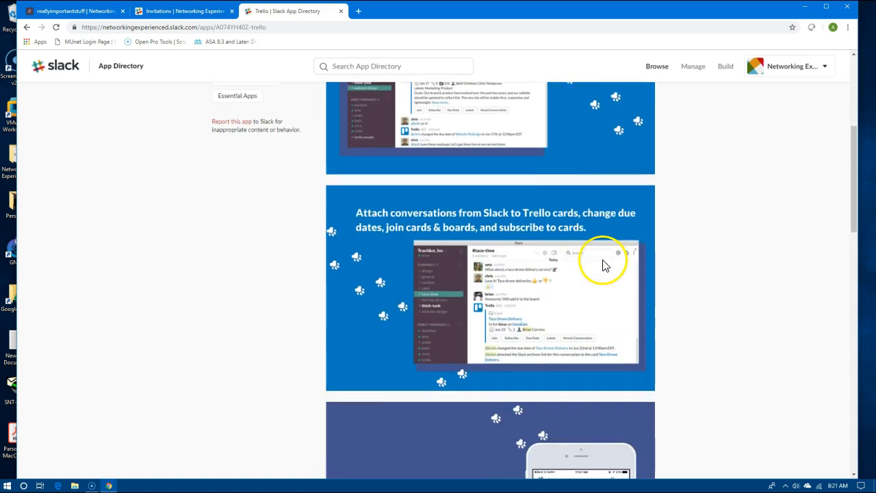
{"action": "scroll", "coordinate": [604, 266], "scroll_direction": "up", "scroll_amount": 4}
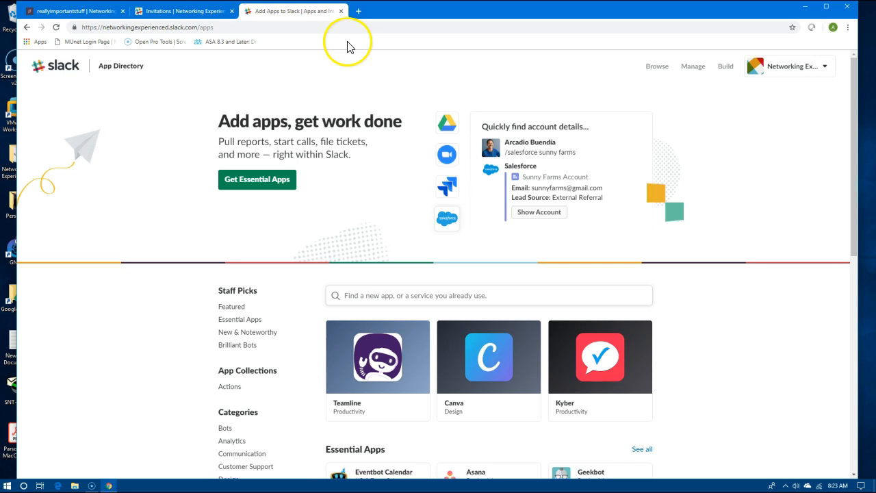
{"action": "left_click", "coordinate": [341, 11]}
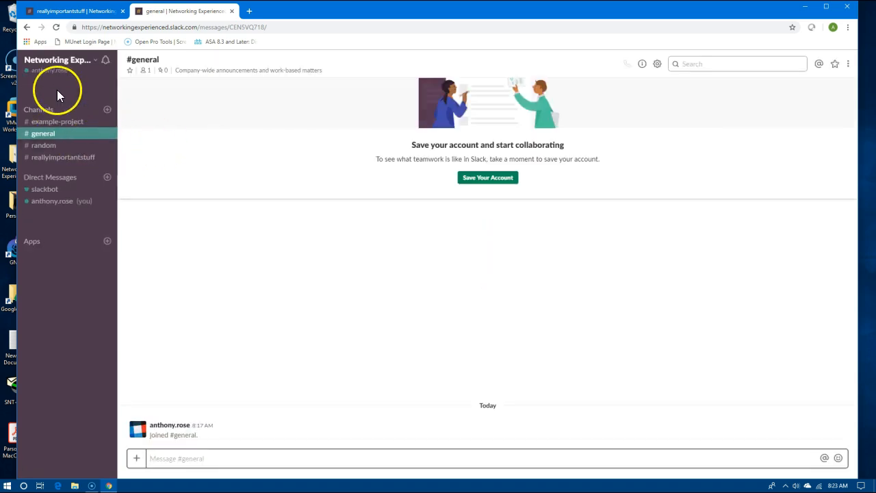
Step: Open the workspace Analytics page and review its overview statistics
{"action": "left_click", "coordinate": [89, 62]}
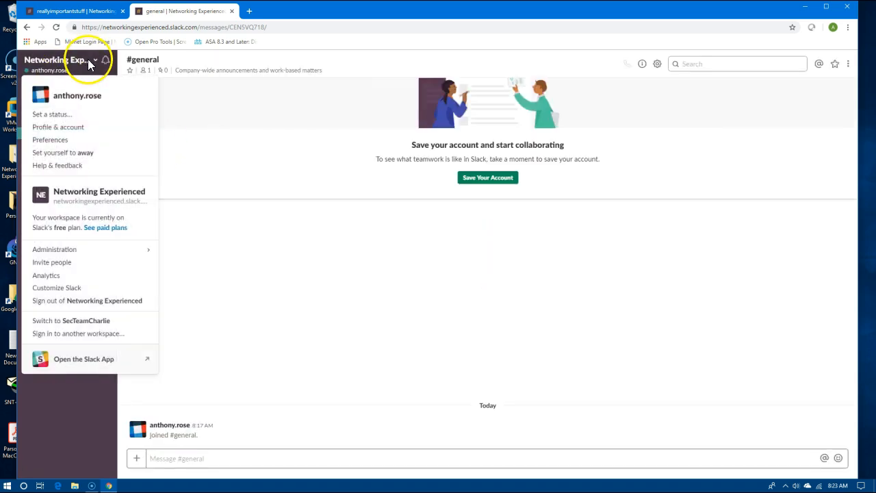
{"action": "left_click", "coordinate": [87, 282]}
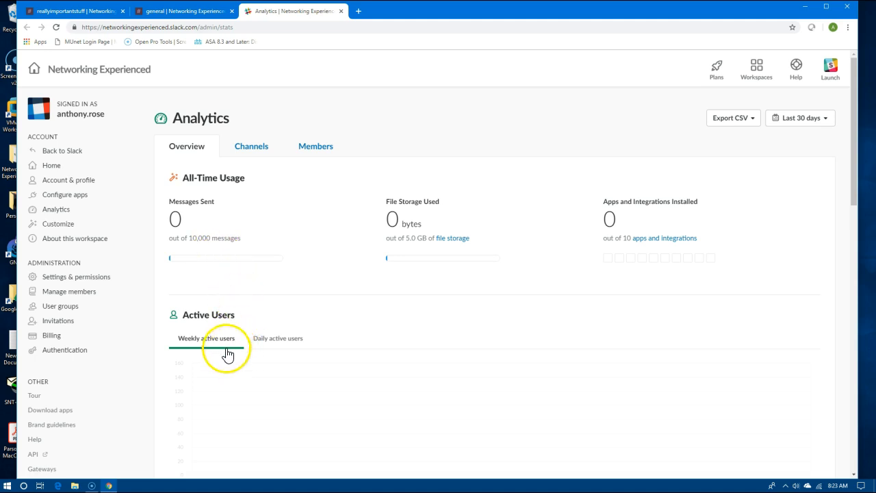
{"action": "left_click", "coordinate": [316, 347]}
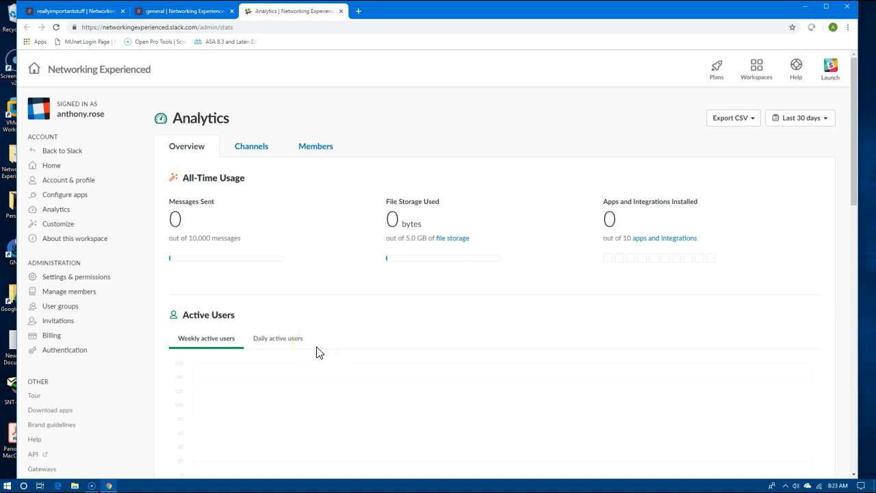
{"action": "scroll", "coordinate": [316, 352], "scroll_direction": "down", "scroll_amount": 2}
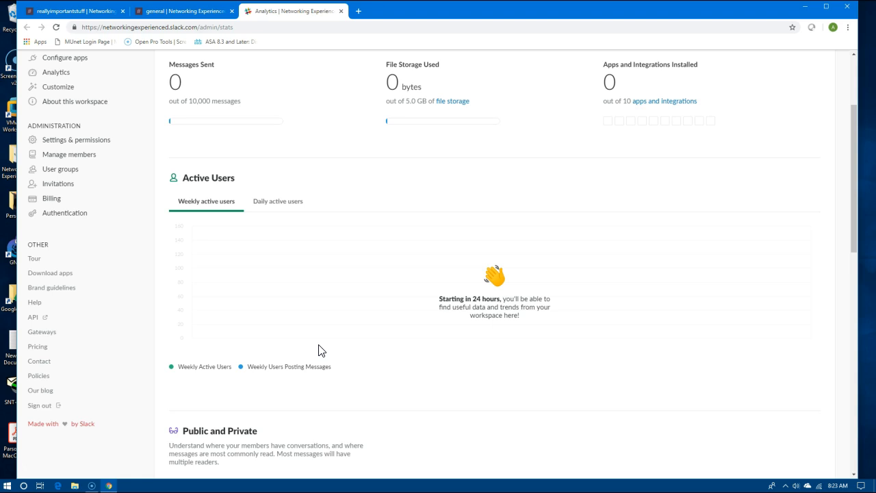
{"action": "left_click", "coordinate": [325, 326]}
{"action": "scroll", "coordinate": [304, 267], "scroll_direction": "down", "scroll_amount": 2}
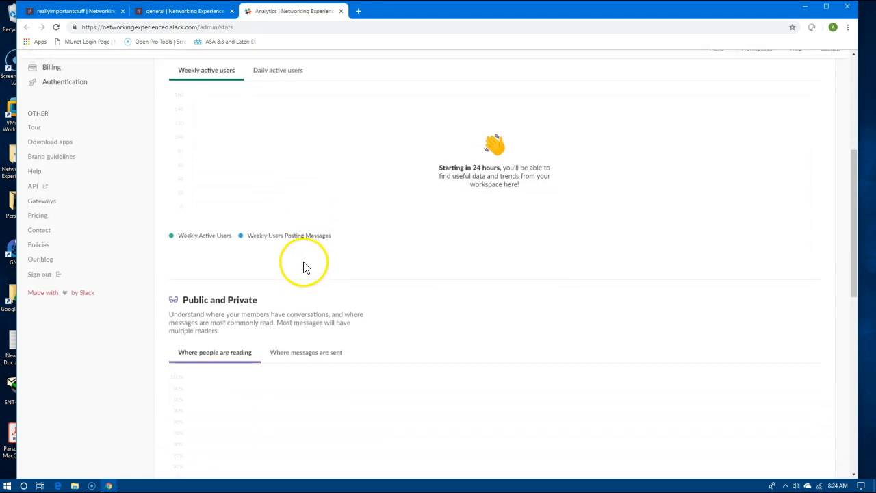
{"action": "scroll", "coordinate": [305, 267], "scroll_direction": "up", "scroll_amount": 4}
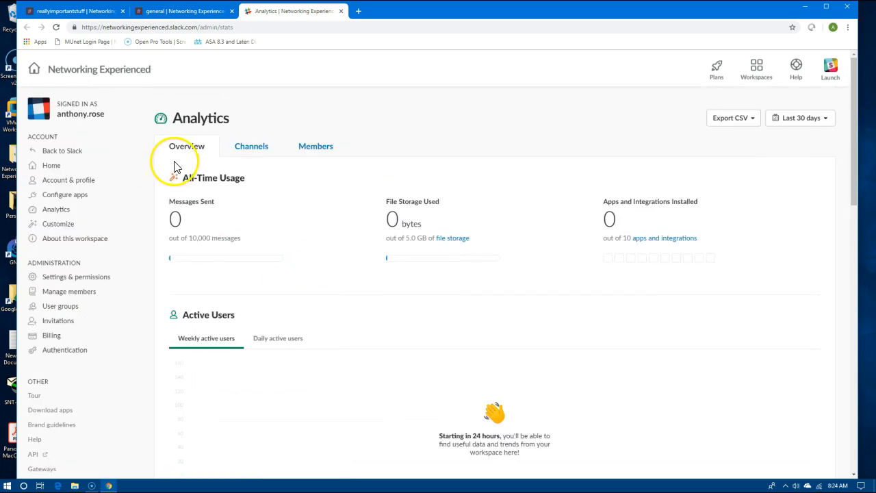
Step: Check the Channels and Members statistics, then return to the Overview tab
{"action": "left_click", "coordinate": [257, 147]}
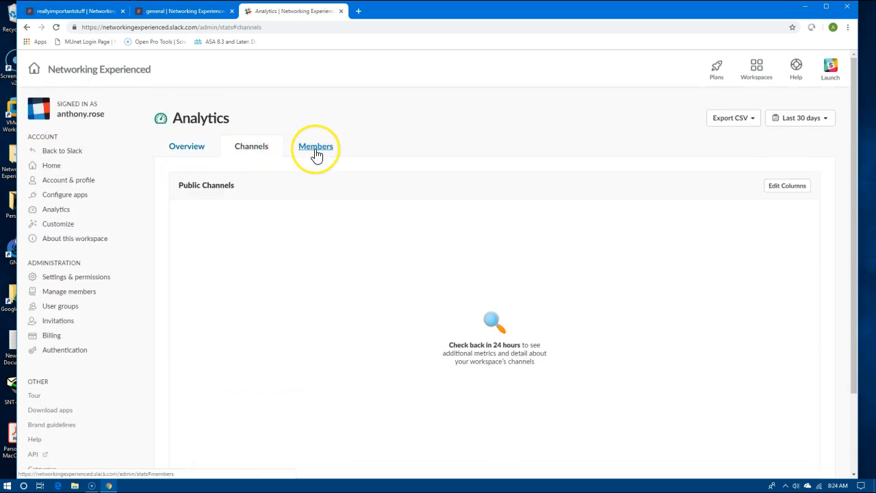
{"action": "left_click", "coordinate": [316, 154]}
{"action": "left_click", "coordinate": [320, 155]}
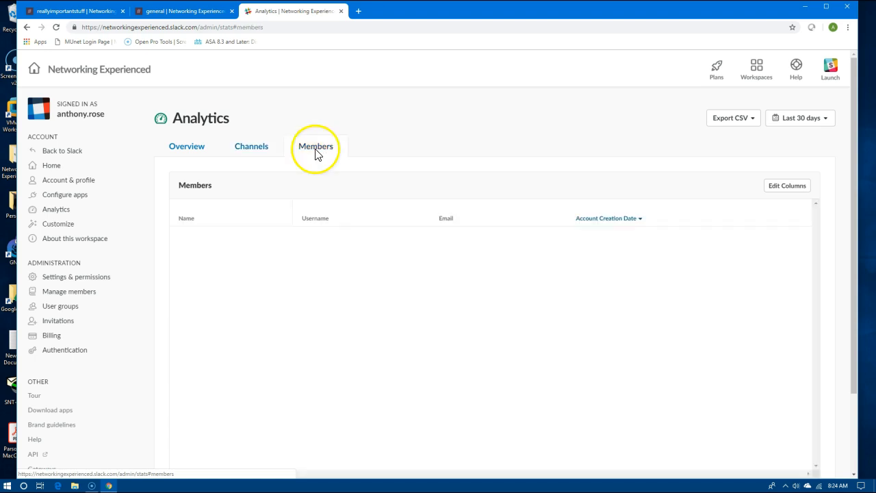
{"action": "left_click", "coordinate": [196, 155]}
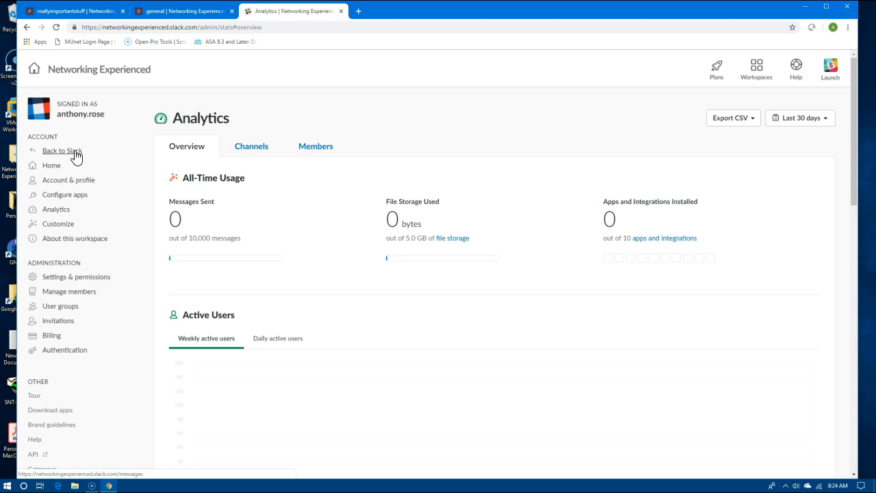
Step: Return to #general, post 'Greetings, everyone!', and dismiss Slackbot's visibility tip
{"action": "left_click", "coordinate": [55, 168]}
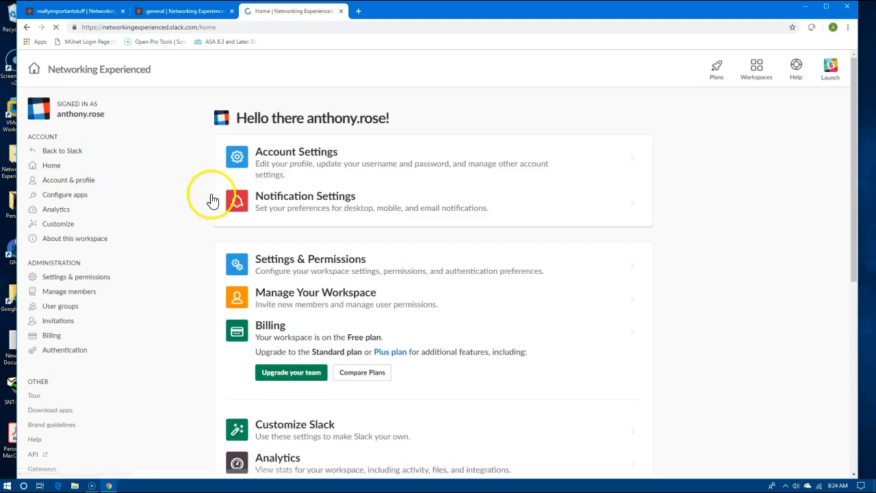
{"action": "left_click", "coordinate": [77, 152]}
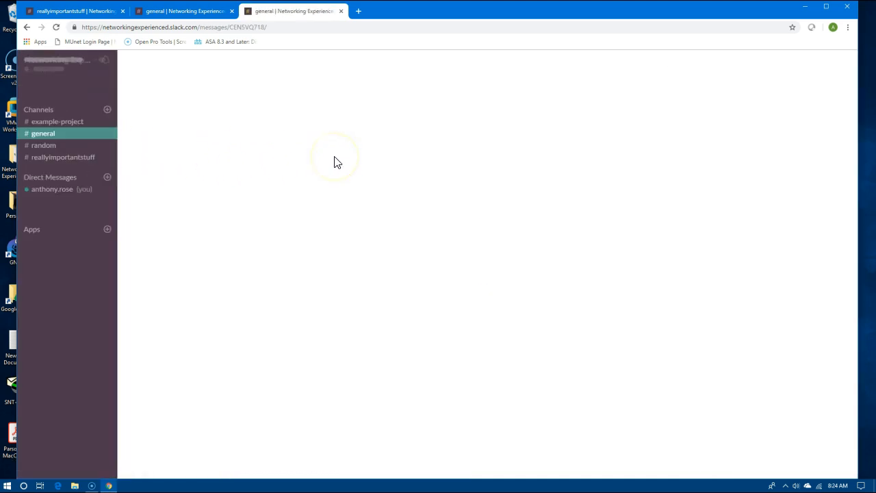
{"action": "left_click", "coordinate": [261, 214]}
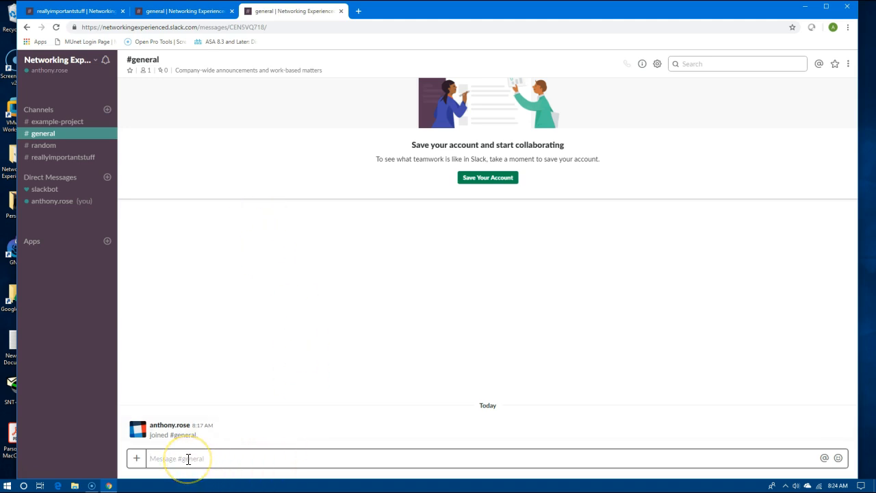
{"action": "type", "text": "Greetings, ev"}
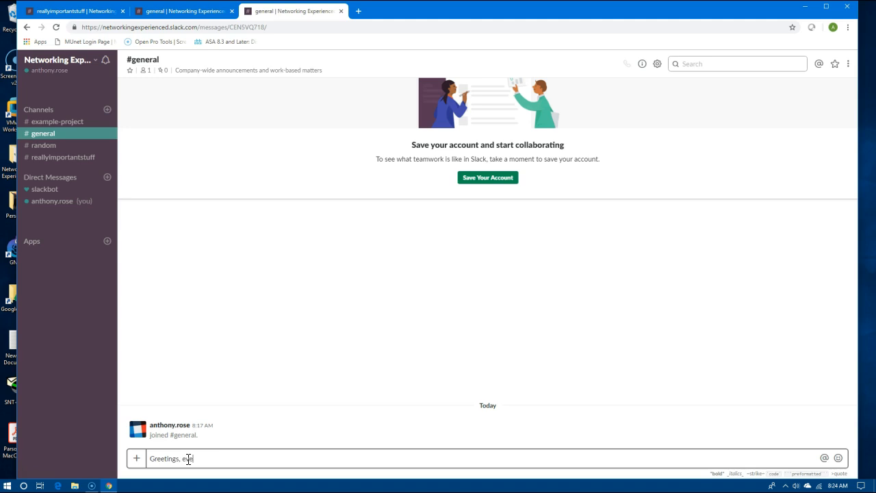
{"action": "type", "text": "eryone!"}
{"action": "key", "text": "Return"}
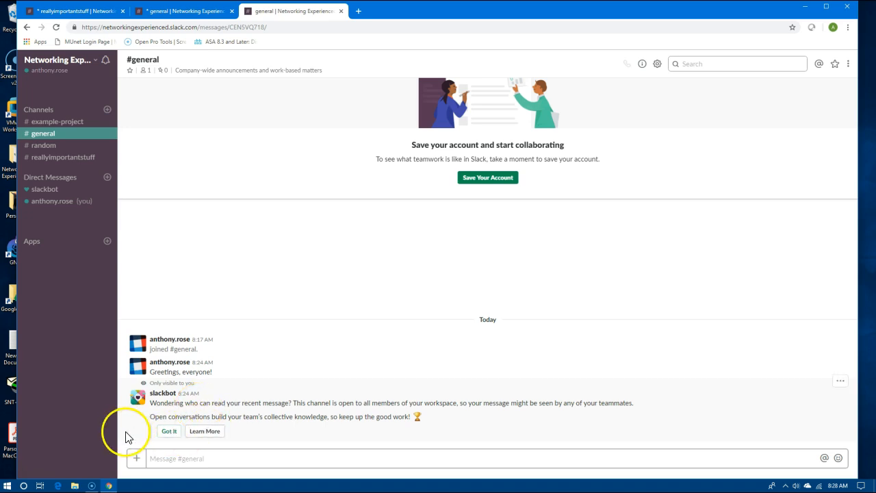
{"action": "left_click", "coordinate": [168, 431]}
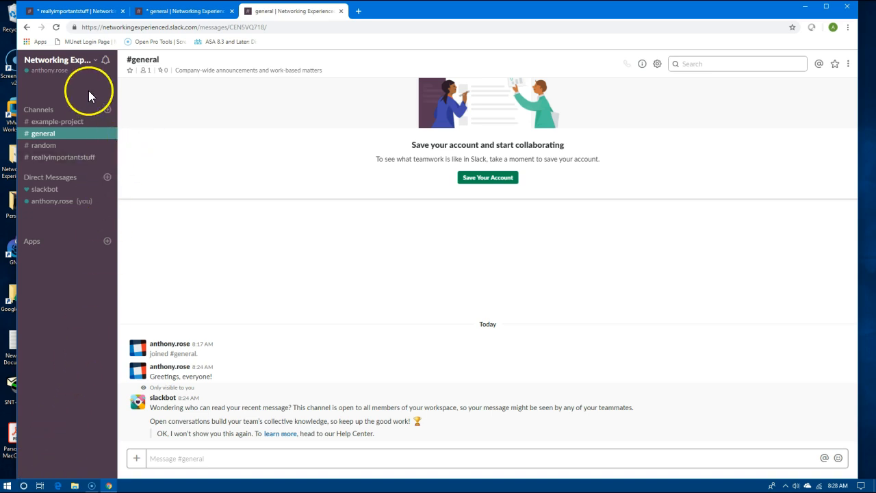
Step: Send the new-member invitation, dismiss its confirmation, and open the Networking Experienced join page from the invite email
{"action": "left_click", "coordinate": [97, 68]}
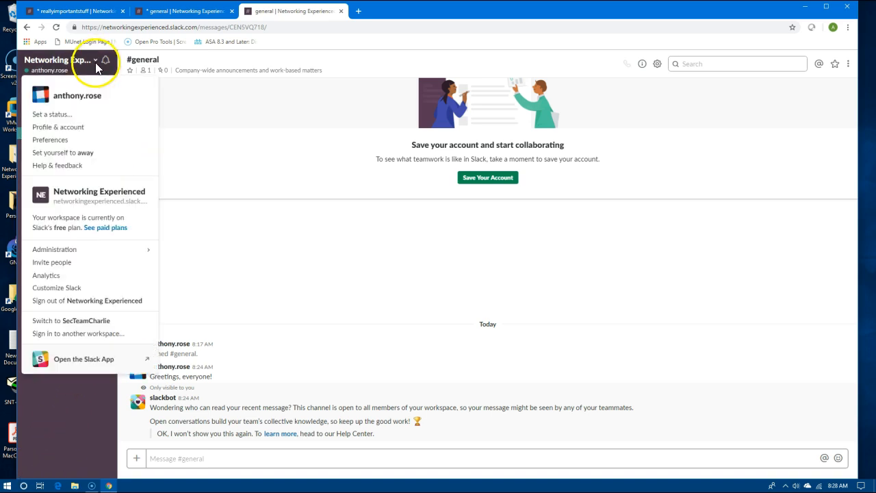
{"action": "left_click", "coordinate": [93, 266]}
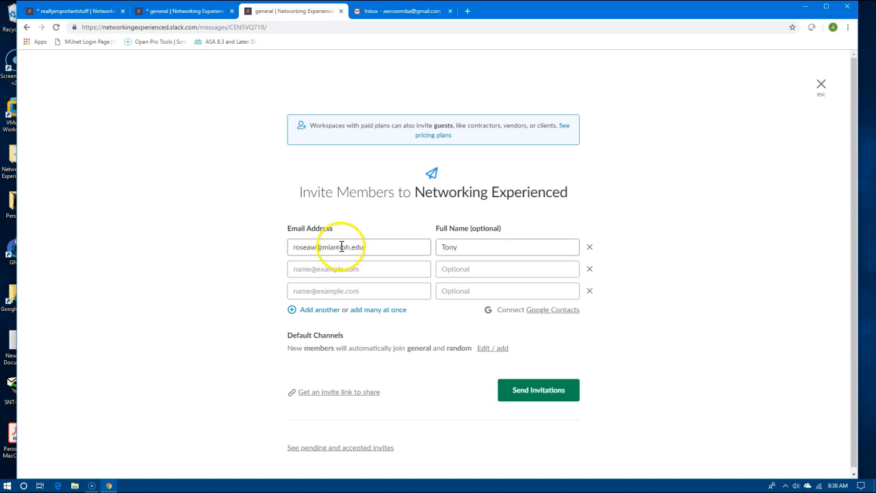
{"action": "left_click", "coordinate": [513, 391]}
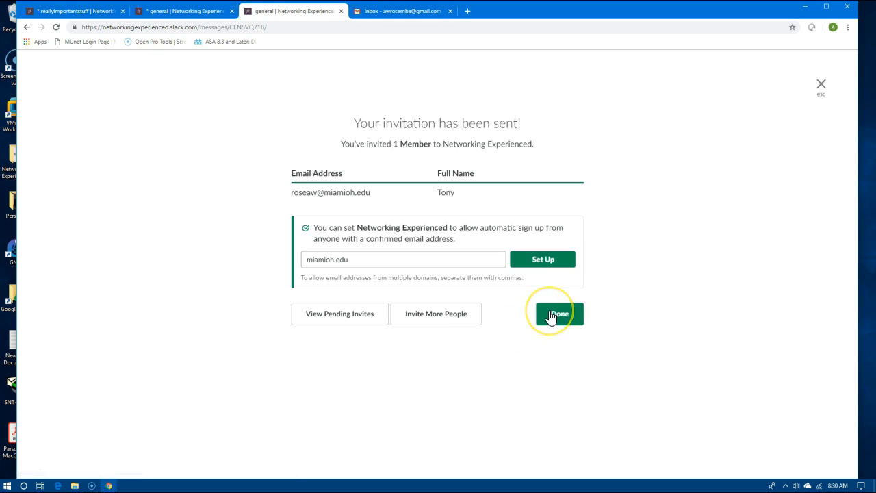
{"action": "left_click", "coordinate": [552, 315]}
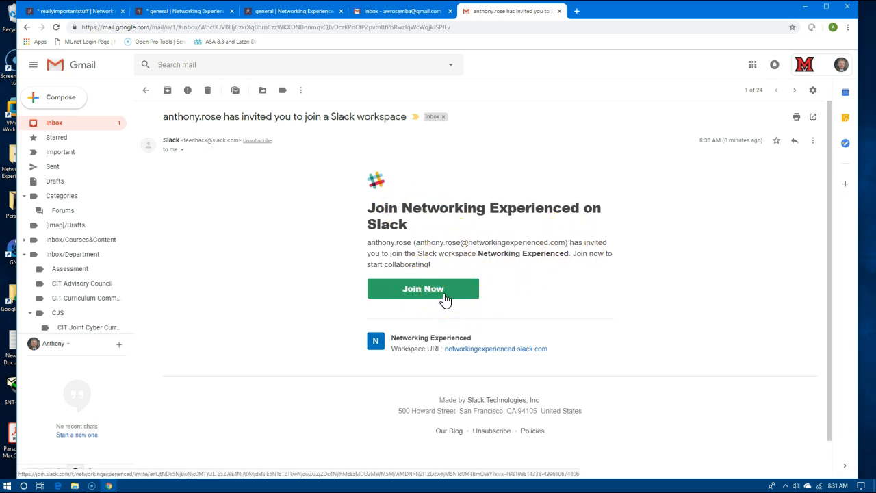
{"action": "left_click", "coordinate": [445, 299]}
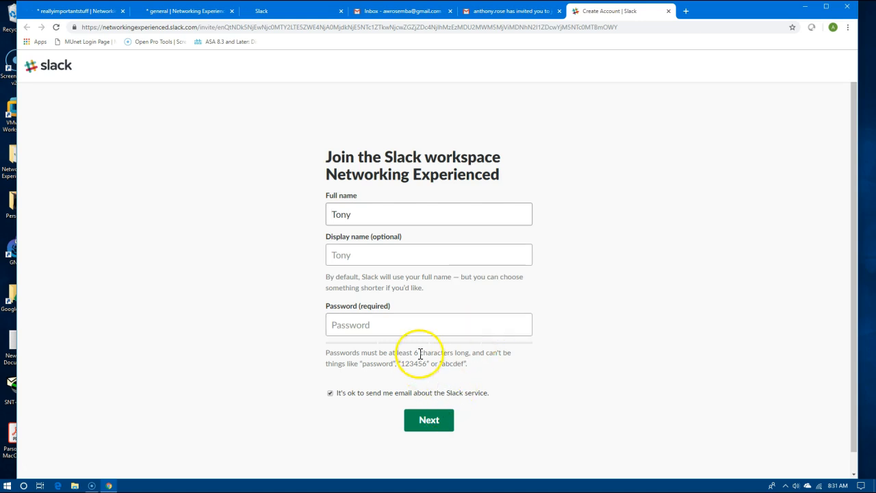
Step: Enter and submit a password for the new Slack account
{"action": "left_click", "coordinate": [429, 324]}
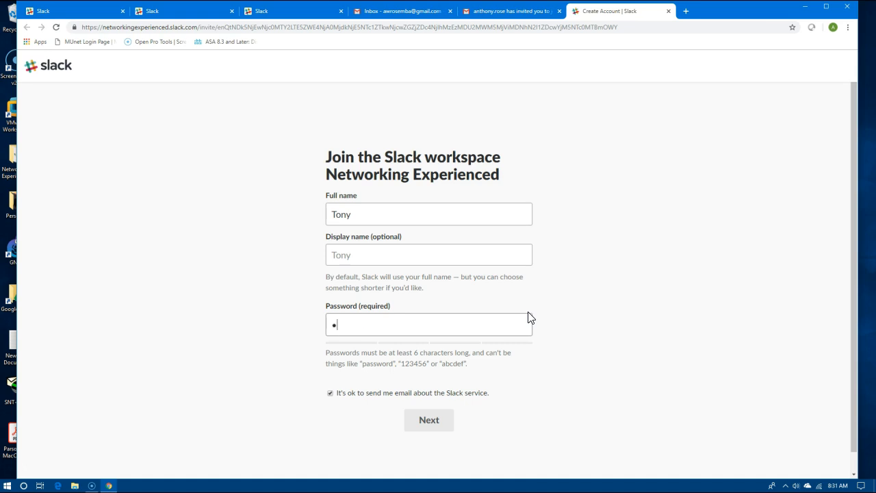
{"action": "type", "text": "•••••"}
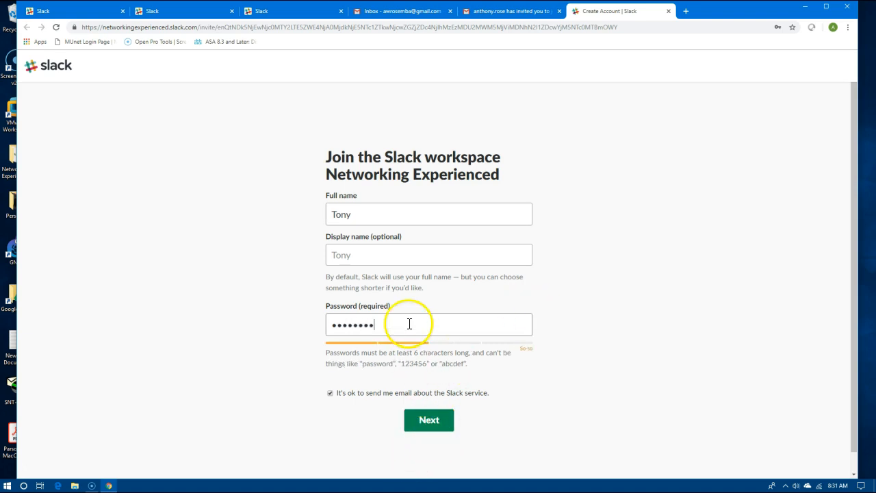
{"action": "type", "text": "•••••••"}
{"action": "left_click", "coordinate": [431, 421]}
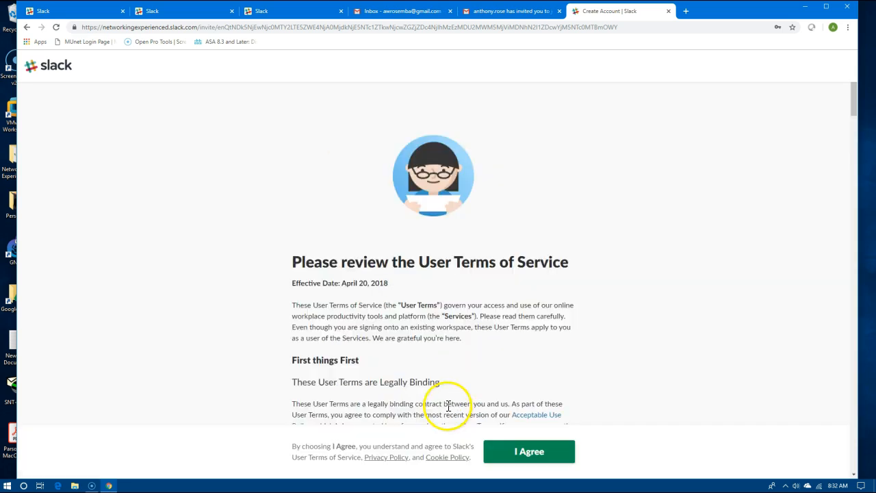
Step: Accept the user terms, decline Chrome's password saving, and skip inviting teammates
{"action": "left_click", "coordinate": [543, 457]}
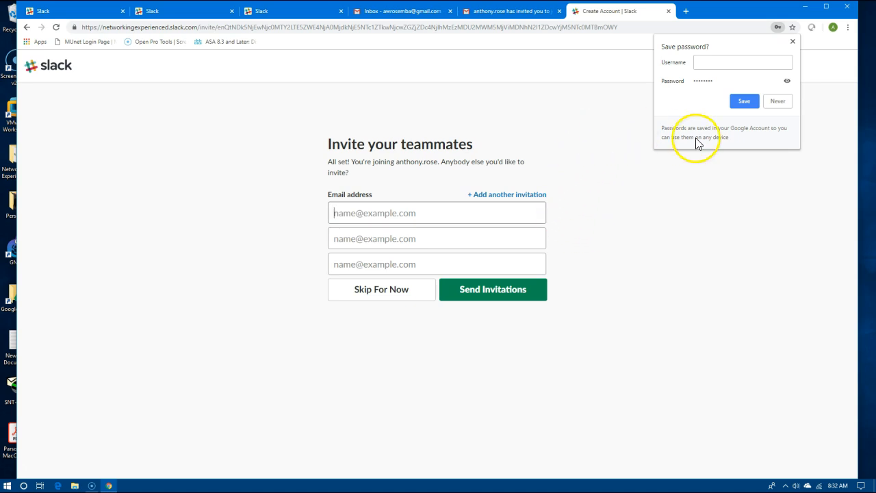
{"action": "left_click", "coordinate": [777, 104]}
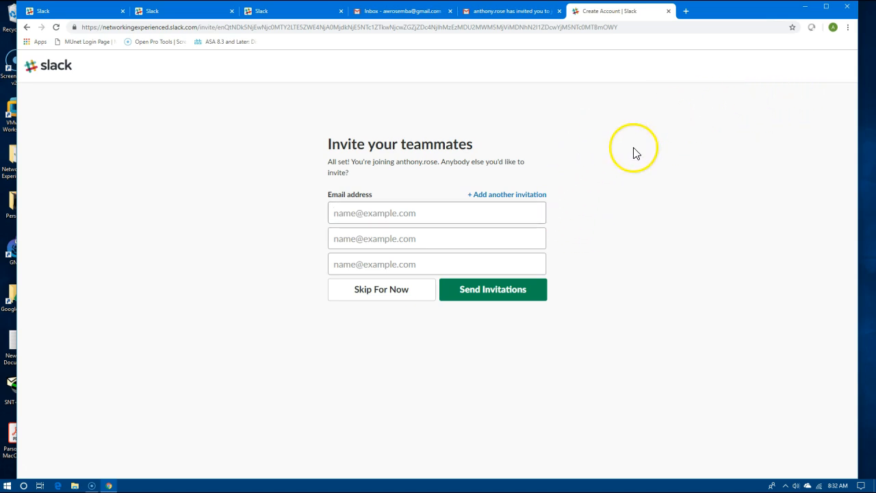
{"action": "left_click", "coordinate": [594, 121]}
{"action": "left_click", "coordinate": [418, 300]}
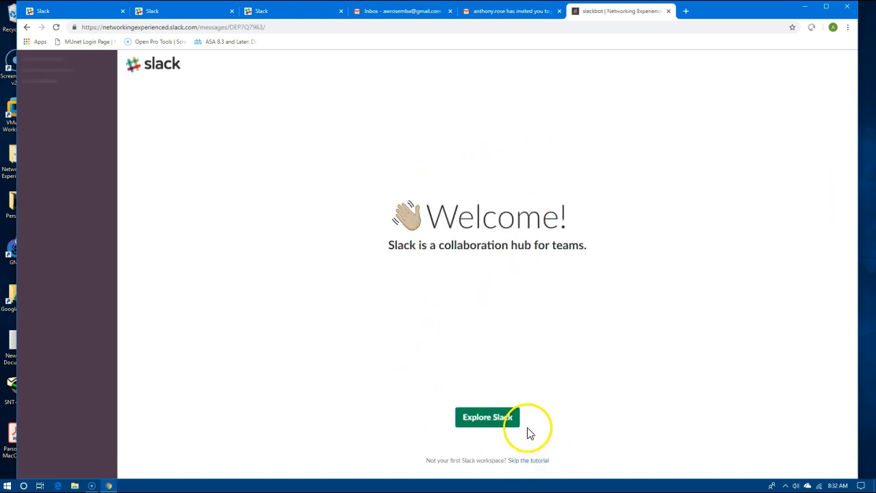
Step: Skip the Slack tutorial to land on the Slackbot welcome conversation, briefly checking the workspace menu
{"action": "left_click", "coordinate": [527, 461]}
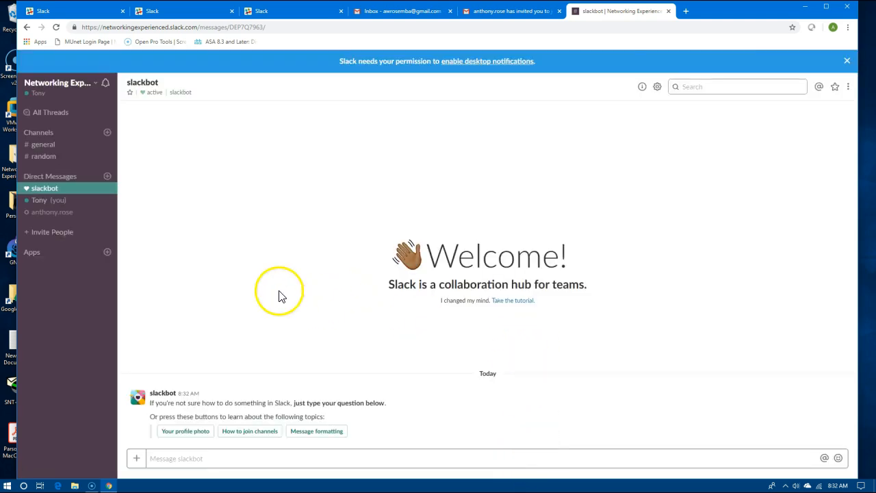
{"action": "left_click", "coordinate": [95, 83]}
{"action": "left_click", "coordinate": [316, 232]}
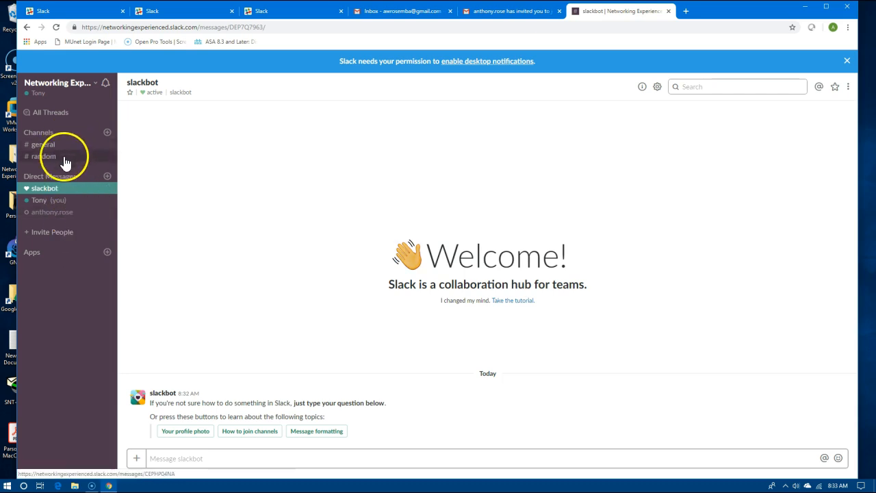
Step: Join the example-project and reallyimportantstuff channels from the channel browser
{"action": "left_click", "coordinate": [107, 133]}
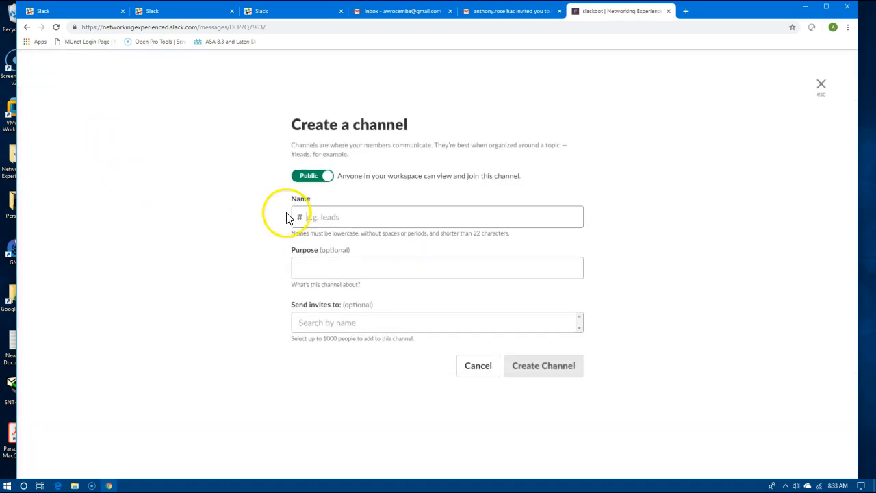
{"action": "left_click", "coordinate": [477, 366]}
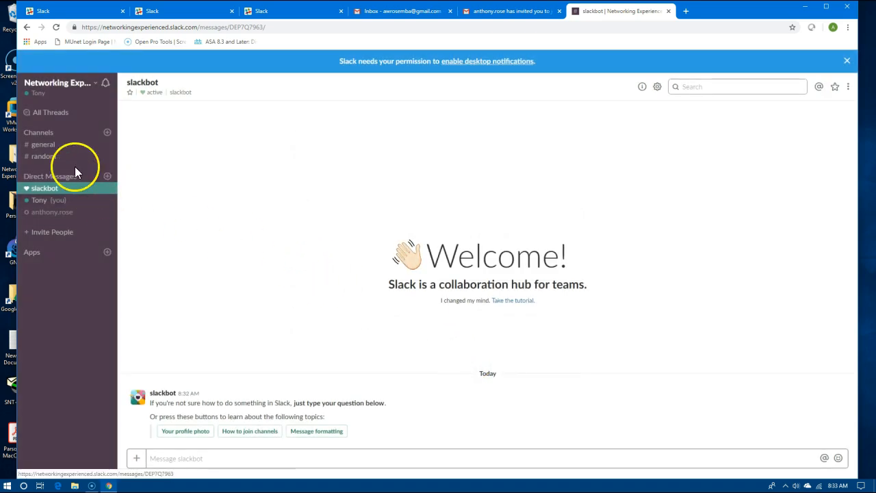
{"action": "left_click", "coordinate": [42, 134]}
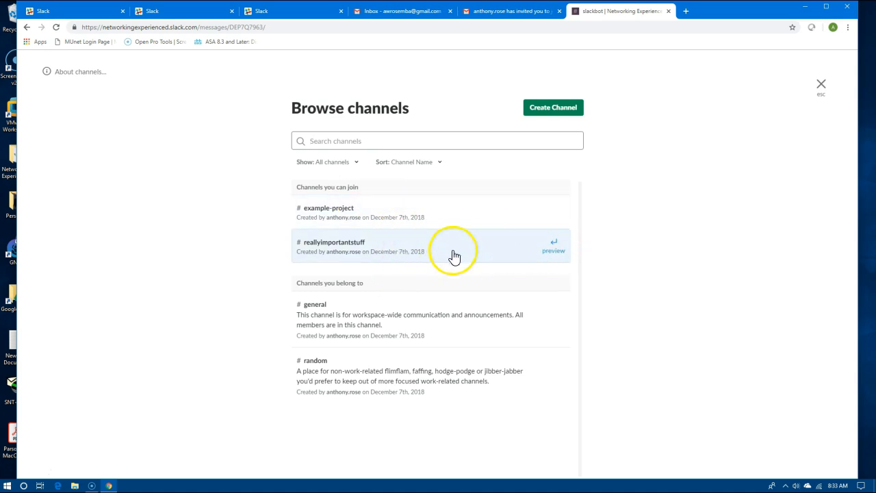
{"action": "left_click", "coordinate": [363, 216]}
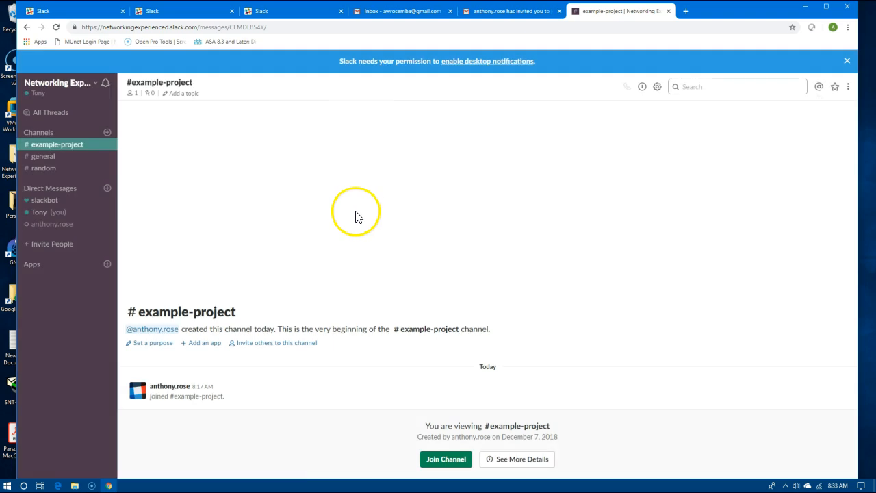
{"action": "left_click", "coordinate": [446, 459]}
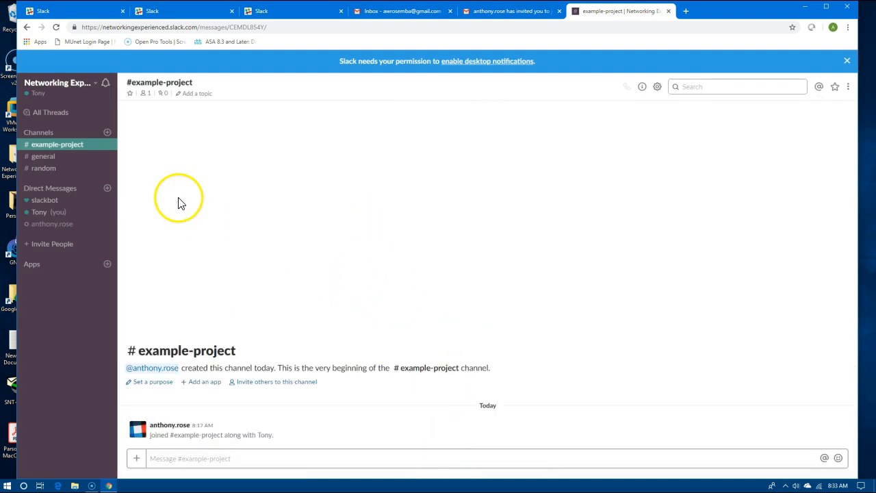
{"action": "left_click", "coordinate": [52, 134]}
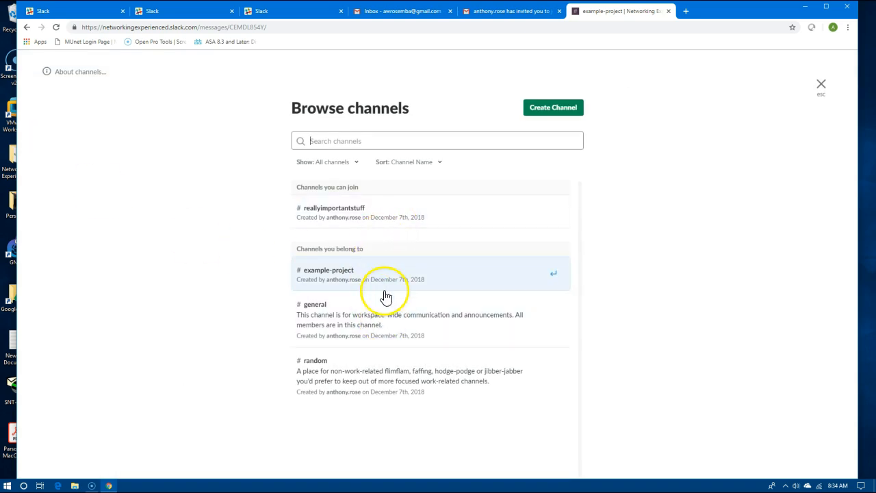
{"action": "left_click", "coordinate": [373, 220]}
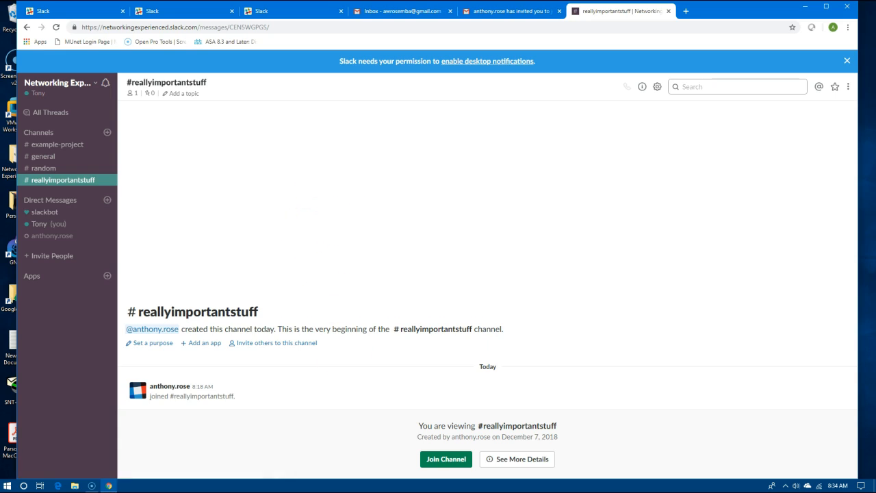
{"action": "left_click", "coordinate": [447, 460]}
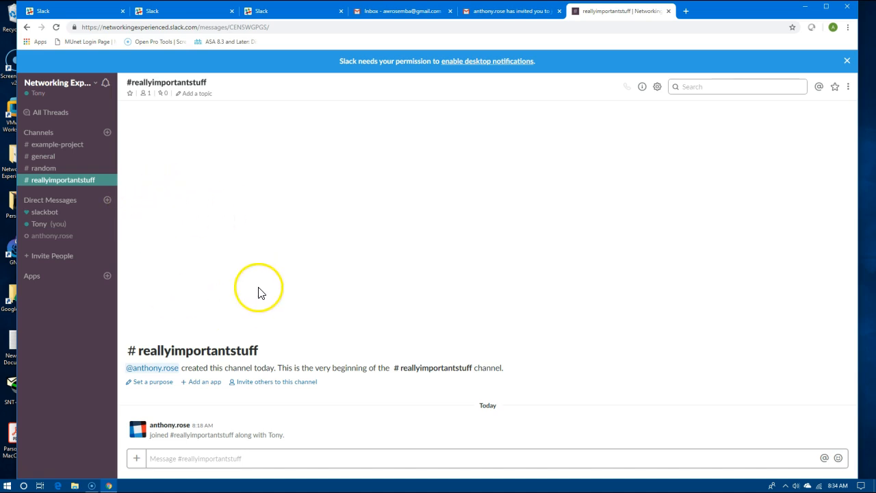
Step: Switch to #general, where the 'Greetings, all!' message sits below the earlier greeting
{"action": "left_click", "coordinate": [50, 157]}
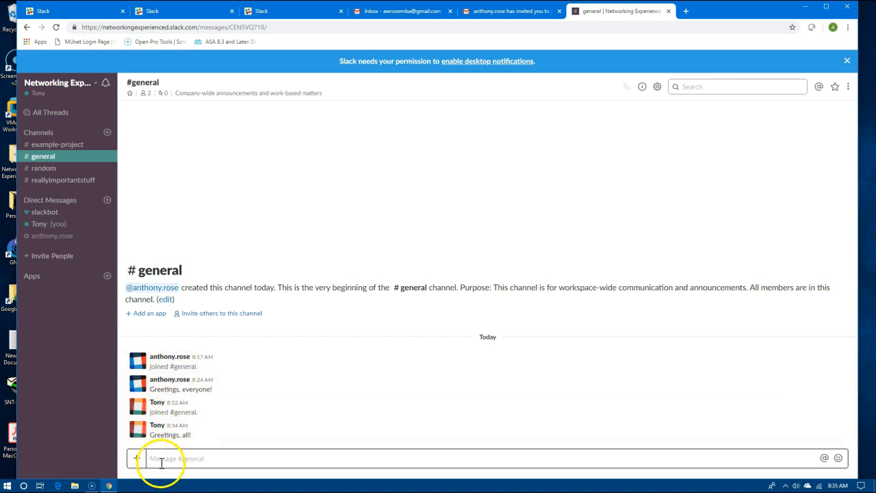
{"action": "left_click", "coordinate": [137, 459]}
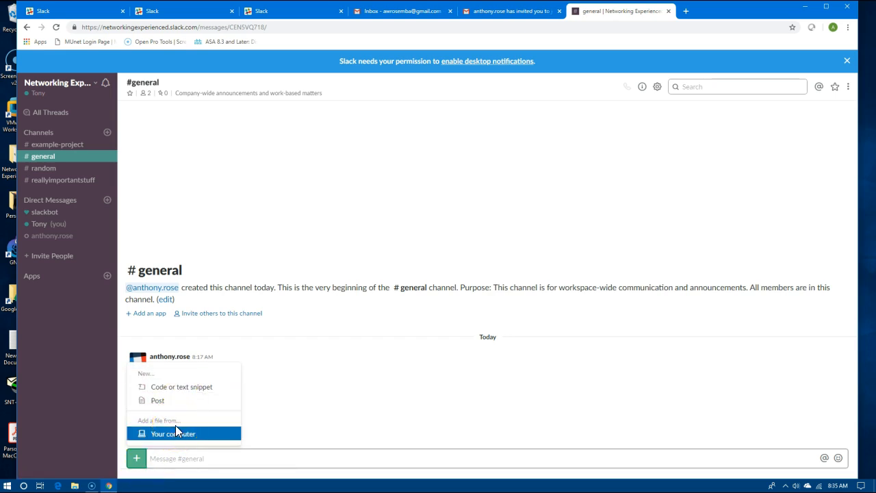
{"action": "left_click", "coordinate": [169, 462]}
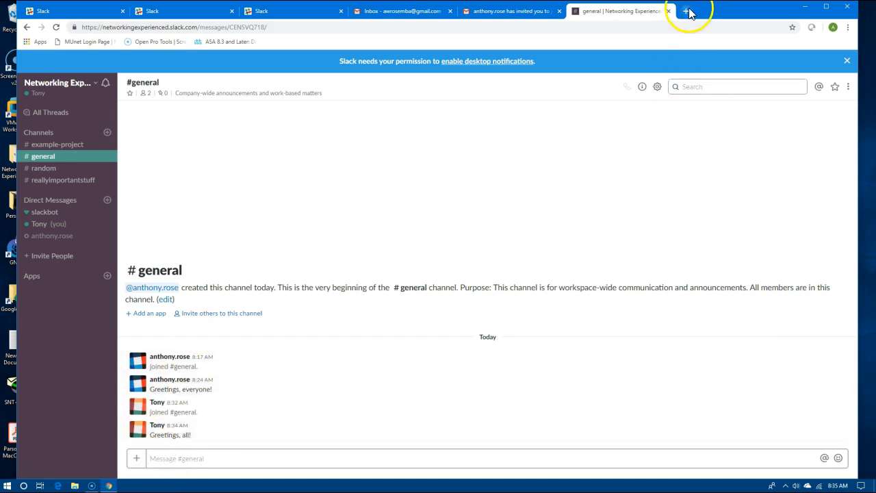
Step: Copy the share link of the newest Networking Experienced YouTube video about .iso files in VMWare
{"action": "left_click", "coordinate": [688, 11]}
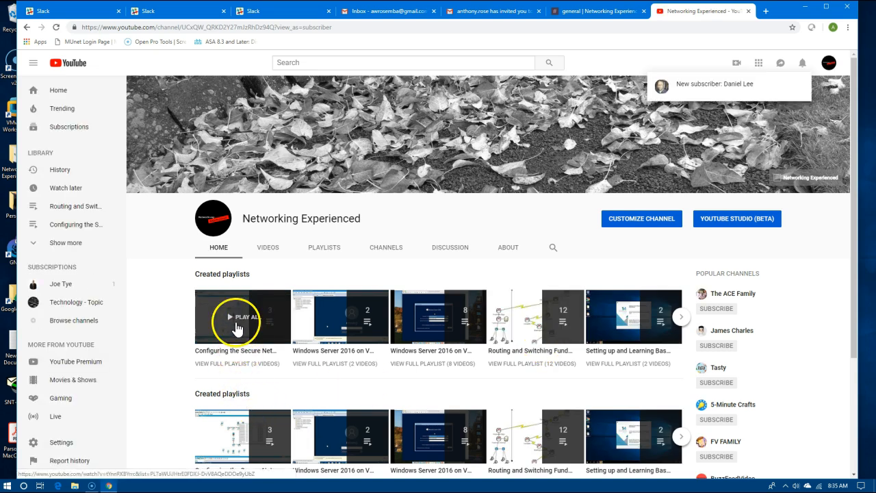
{"action": "left_click", "coordinate": [266, 249]}
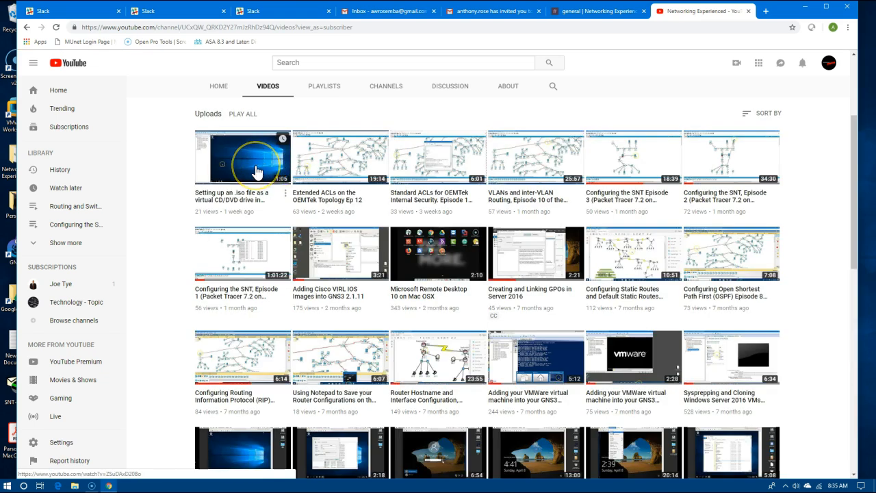
{"action": "left_click", "coordinate": [258, 171]}
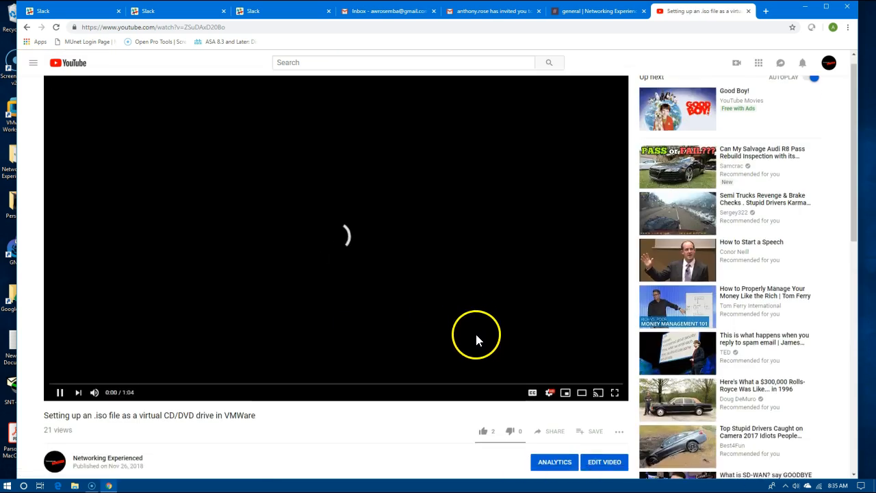
{"action": "scroll", "coordinate": [479, 342], "scroll_direction": "down", "scroll_amount": 1}
{"action": "left_click", "coordinate": [546, 356]}
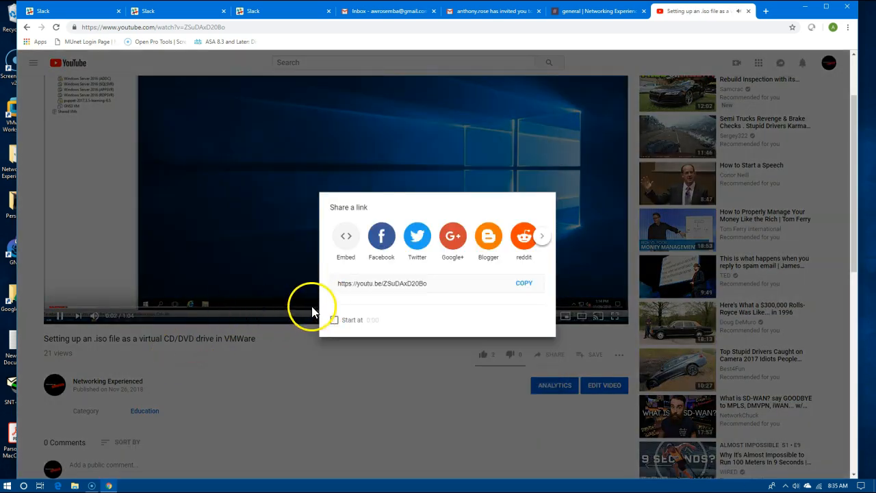
{"action": "left_click", "coordinate": [525, 283]}
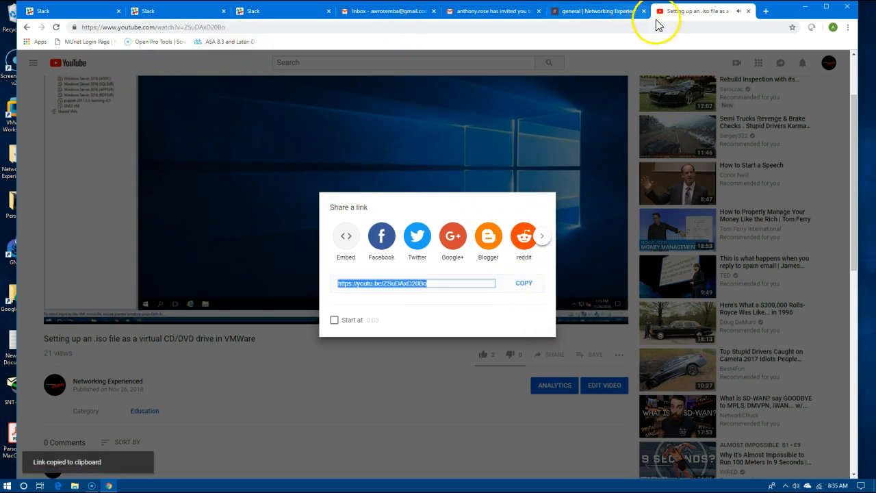
{"action": "key", "text": "Escape"}
Step: Paste the copied YouTube video link into #general's message box and send it
{"action": "left_click", "coordinate": [750, 13]}
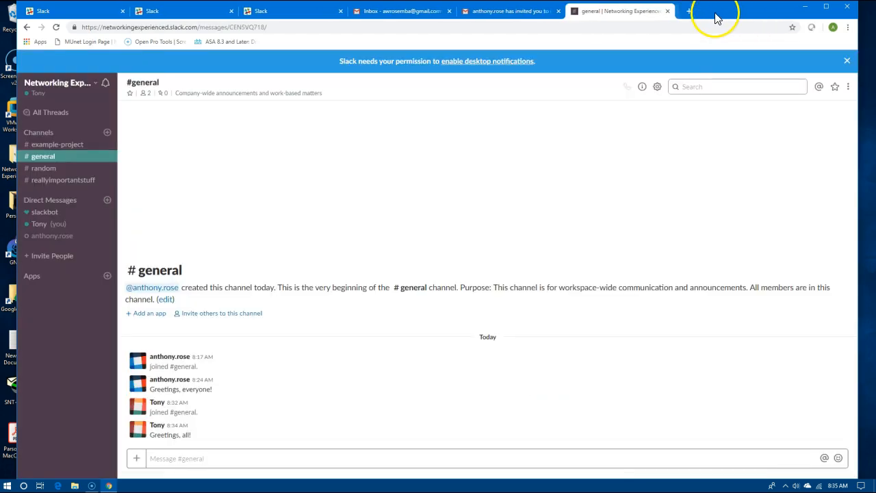
{"action": "left_click", "coordinate": [139, 465]}
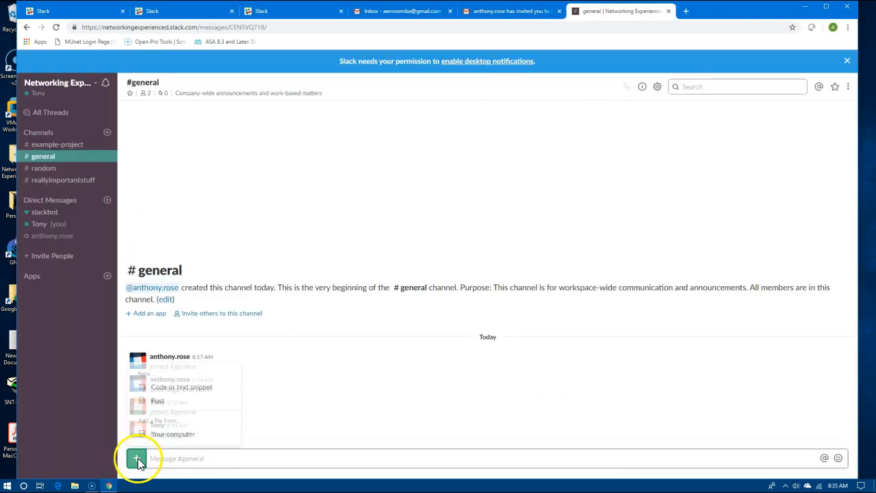
{"action": "left_click", "coordinate": [167, 460]}
{"action": "right_click", "coordinate": [167, 460]}
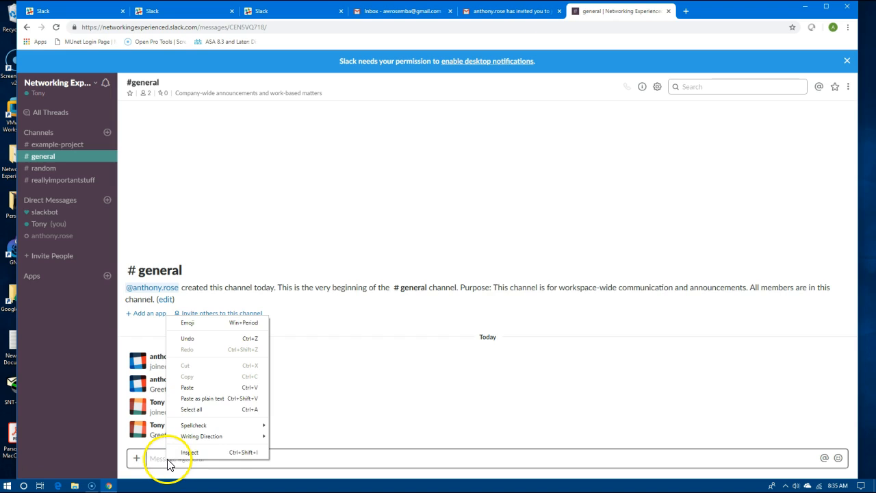
{"action": "left_click", "coordinate": [188, 388]}
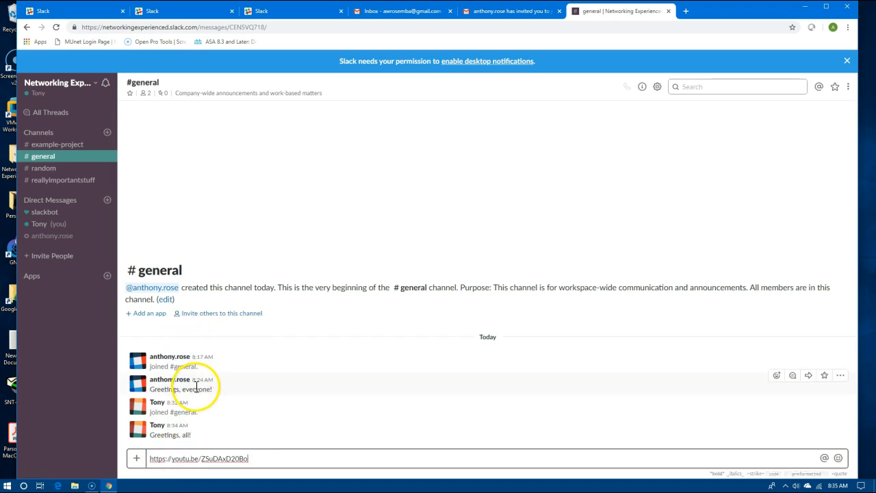
{"action": "key", "text": "Return"}
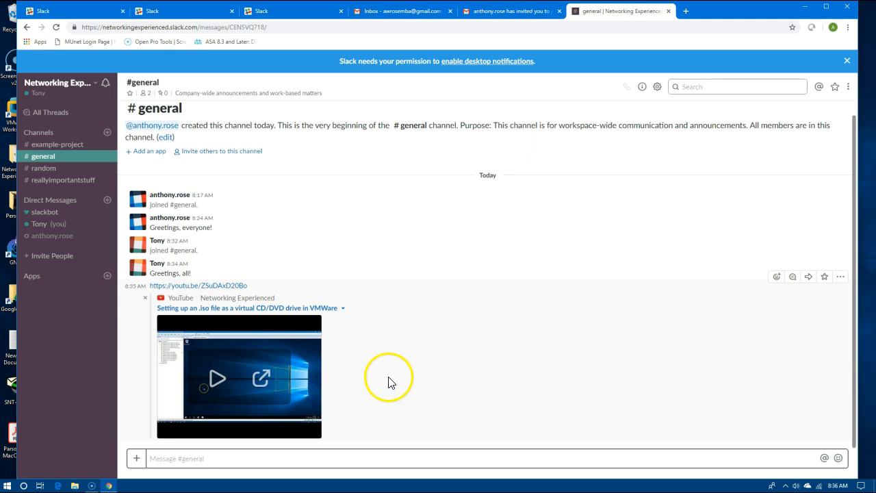
Step: Upload SNT-Start.pkt from the computer to #general
{"action": "left_click", "coordinate": [136, 468]}
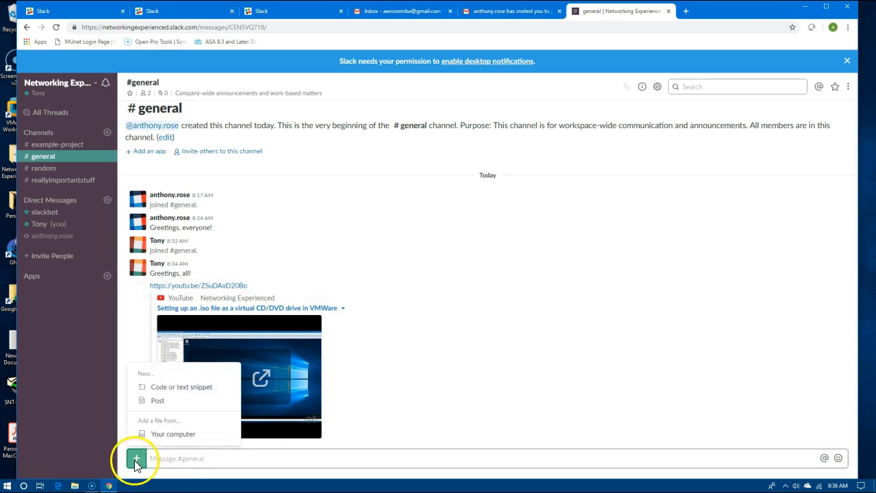
{"action": "left_click", "coordinate": [205, 431]}
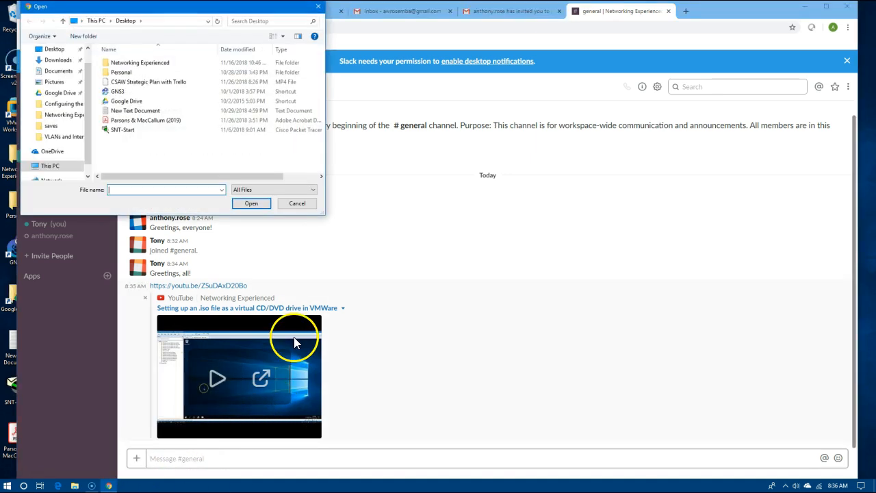
{"action": "left_click", "coordinate": [127, 131]}
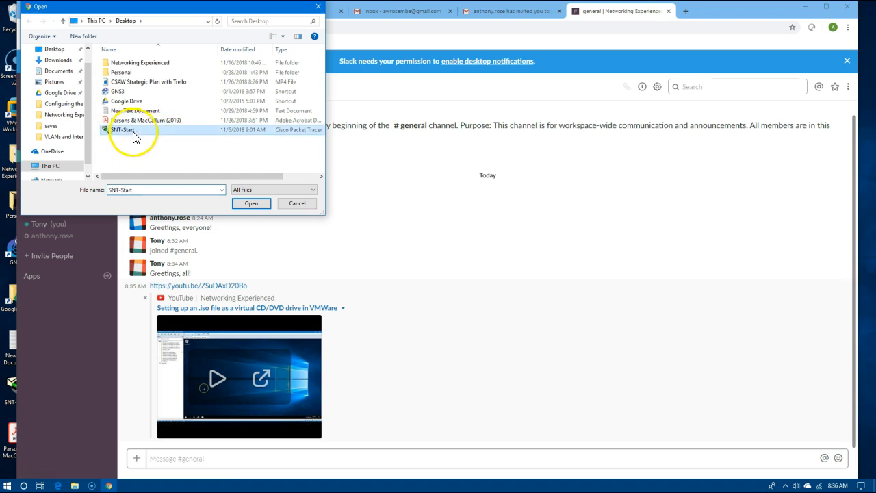
{"action": "left_click", "coordinate": [257, 205]}
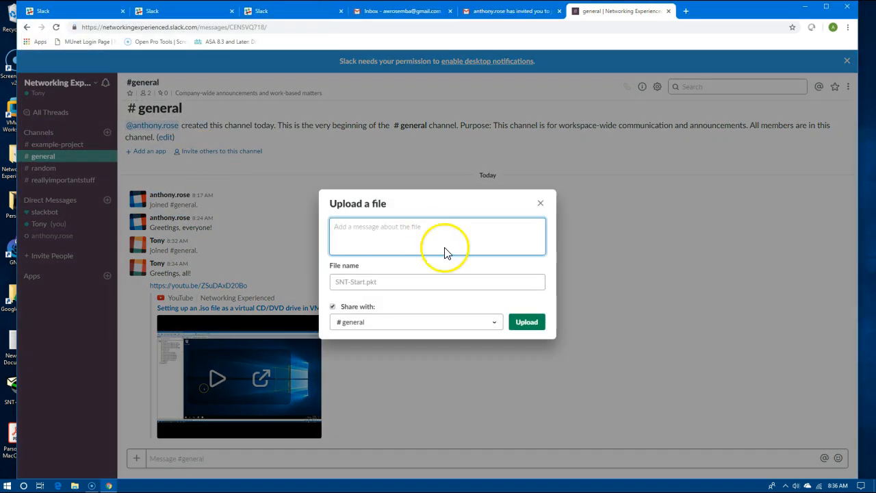
{"action": "left_click", "coordinate": [526, 323]}
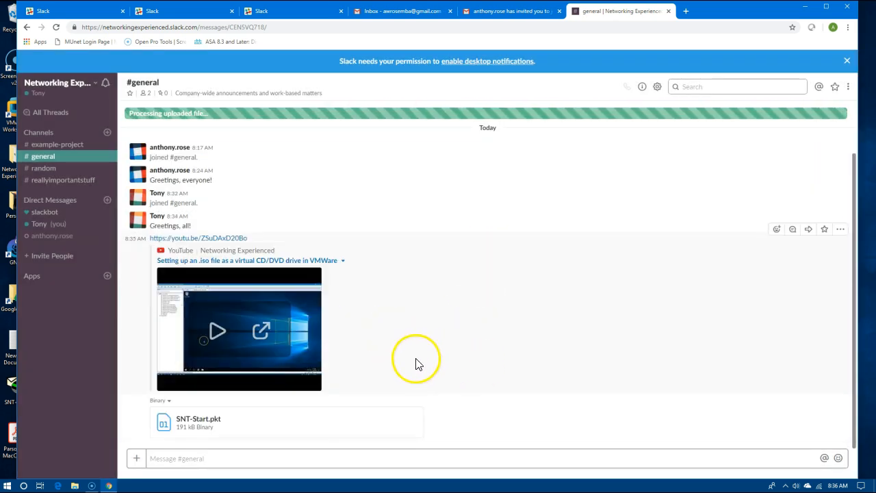
Step: Upload the New Text Document text file from the computer to #general
{"action": "left_click", "coordinate": [137, 458]}
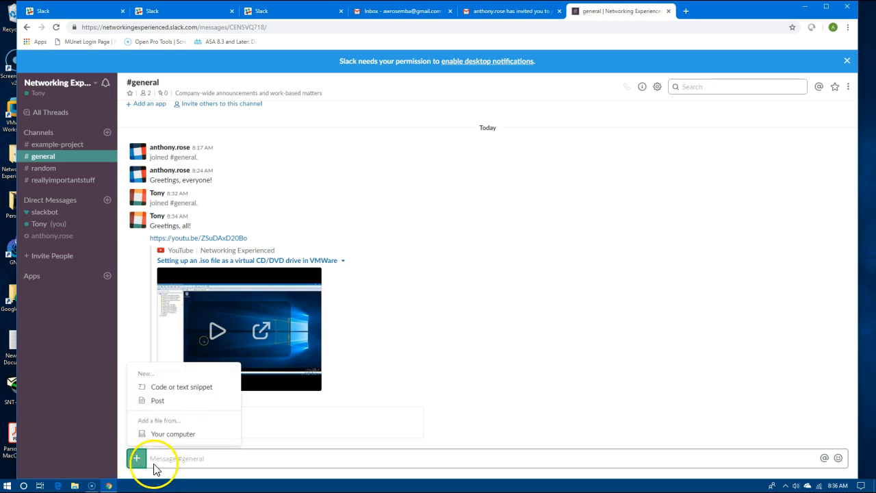
{"action": "left_click", "coordinate": [171, 433]}
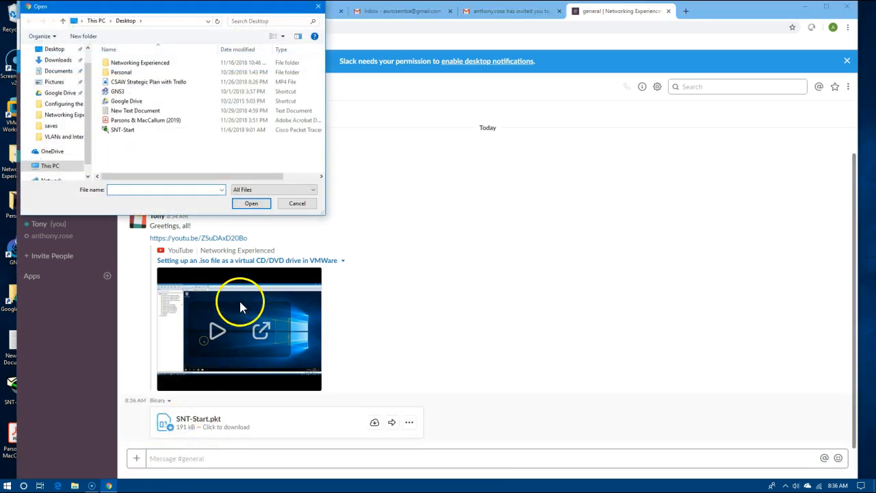
{"action": "left_click", "coordinate": [151, 121]}
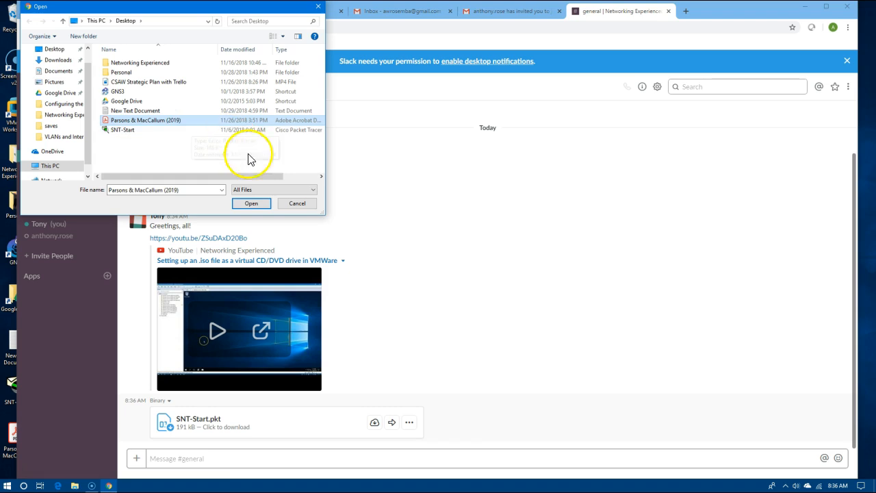
{"action": "left_click", "coordinate": [145, 112]}
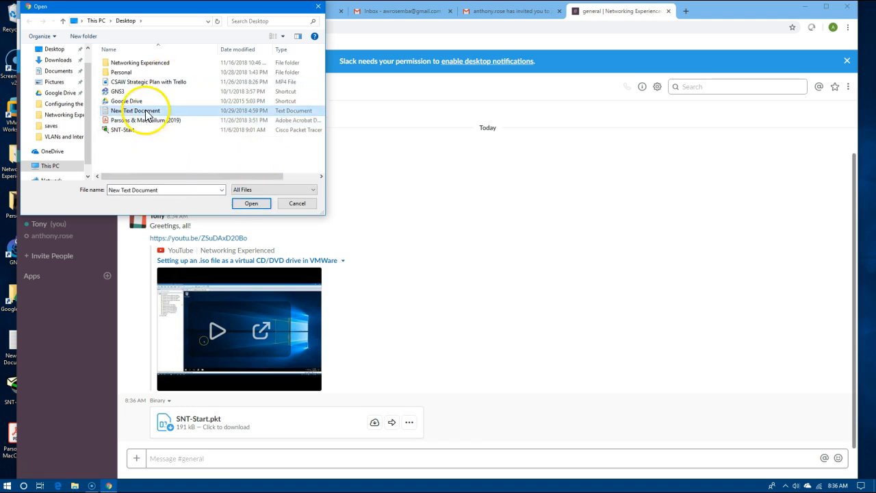
{"action": "left_click", "coordinate": [252, 203]}
{"action": "left_click", "coordinate": [521, 319]}
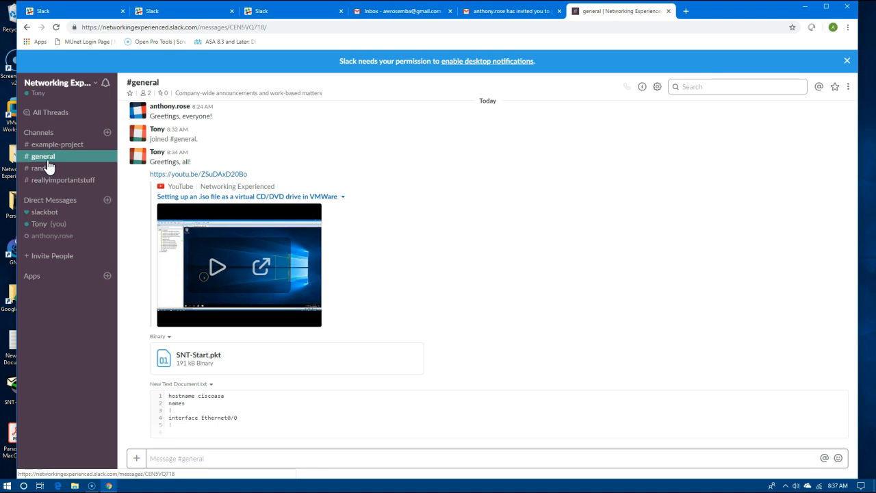
{"action": "left_click", "coordinate": [107, 132]}
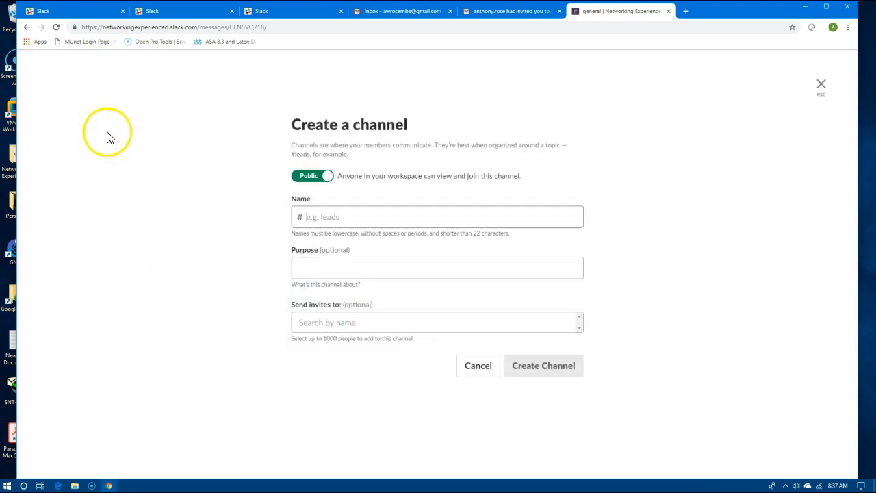
{"action": "left_click", "coordinate": [326, 177]}
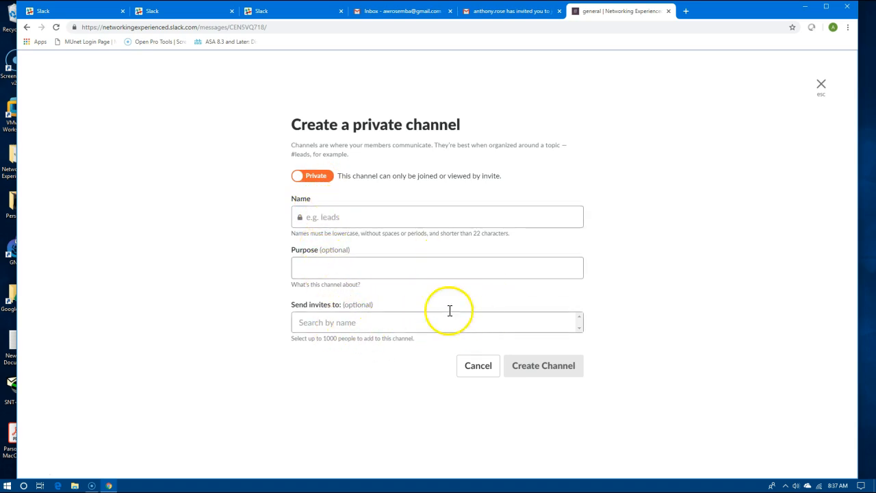
{"action": "left_click", "coordinate": [821, 84]}
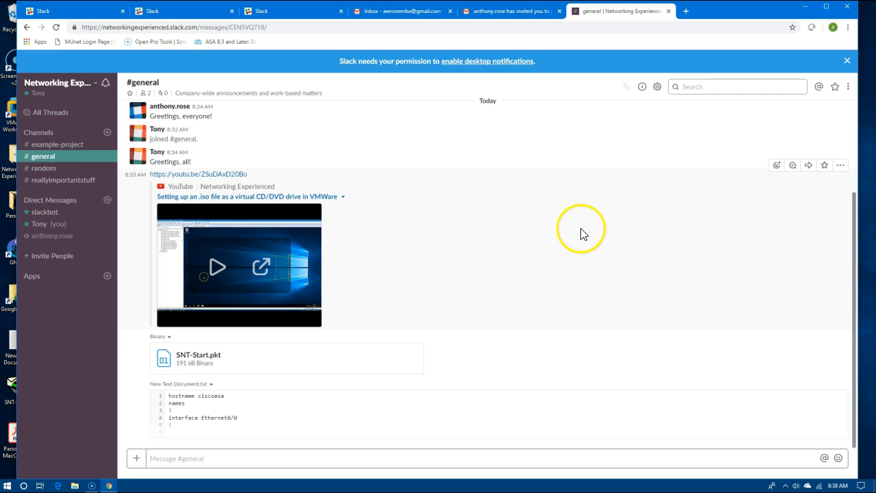
Step: Open the Invite people page and set the invite link to expire in 30 days
{"action": "left_click", "coordinate": [669, 12]}
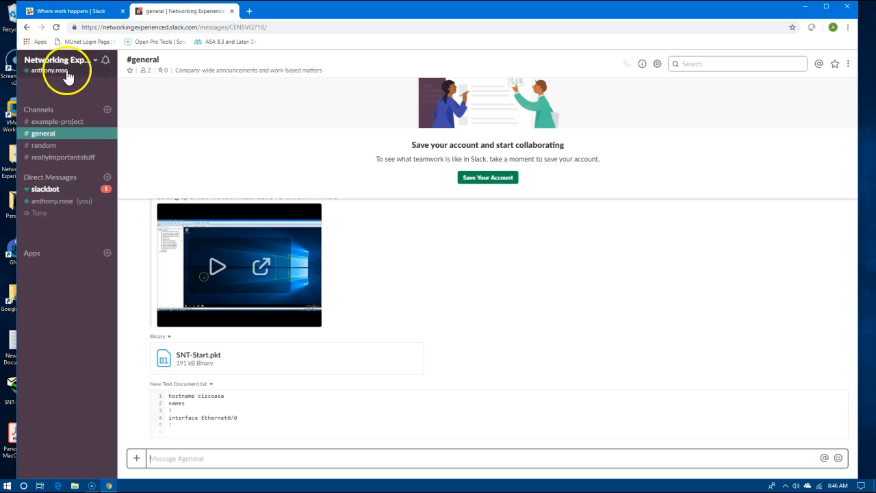
{"action": "left_click", "coordinate": [74, 75]}
{"action": "left_click", "coordinate": [64, 185]}
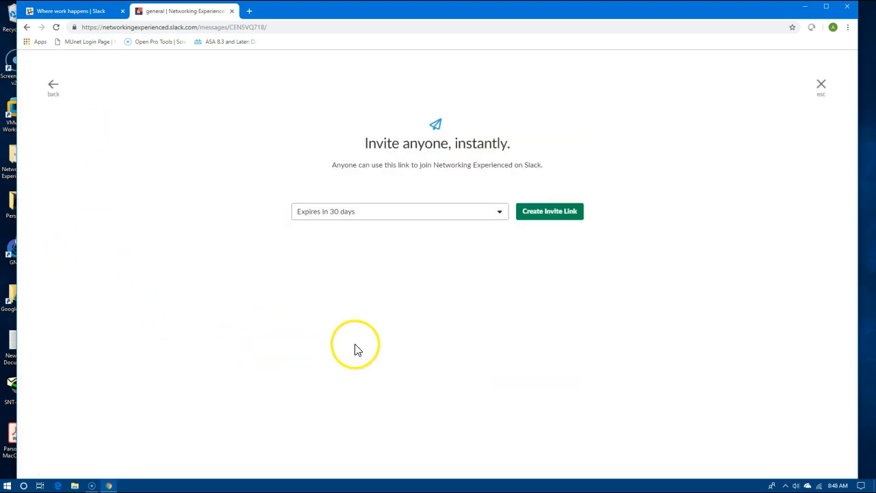
{"action": "left_click", "coordinate": [500, 213]}
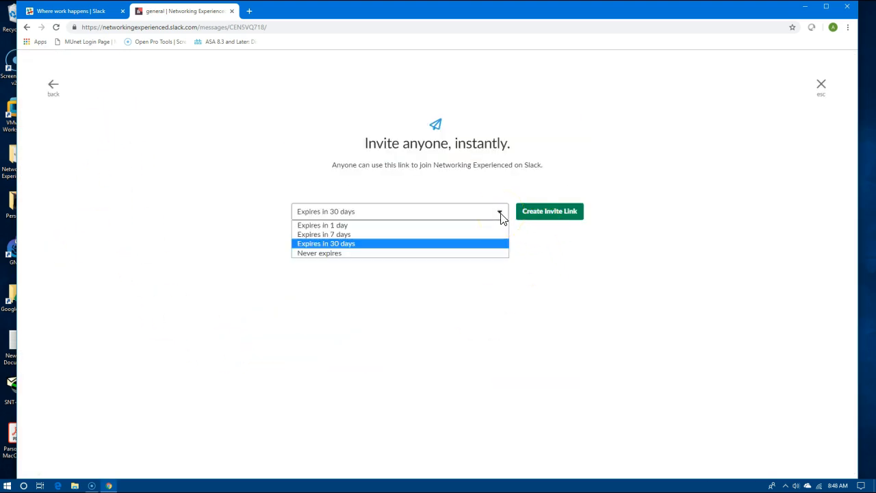
{"action": "left_click", "coordinate": [466, 254]}
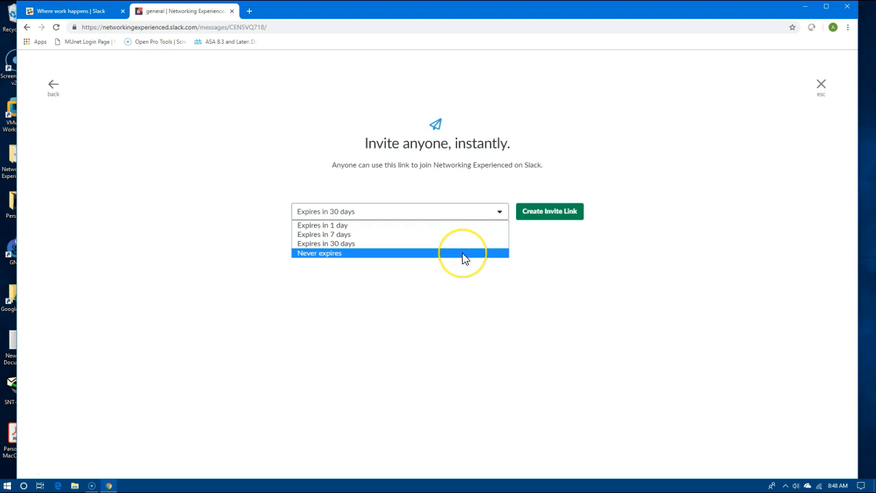
{"action": "left_click", "coordinate": [463, 258]}
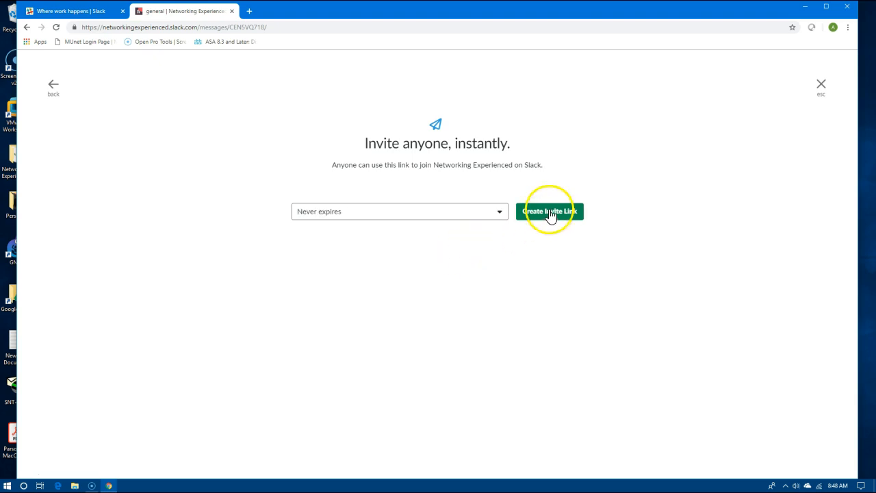
{"action": "left_click", "coordinate": [506, 219]}
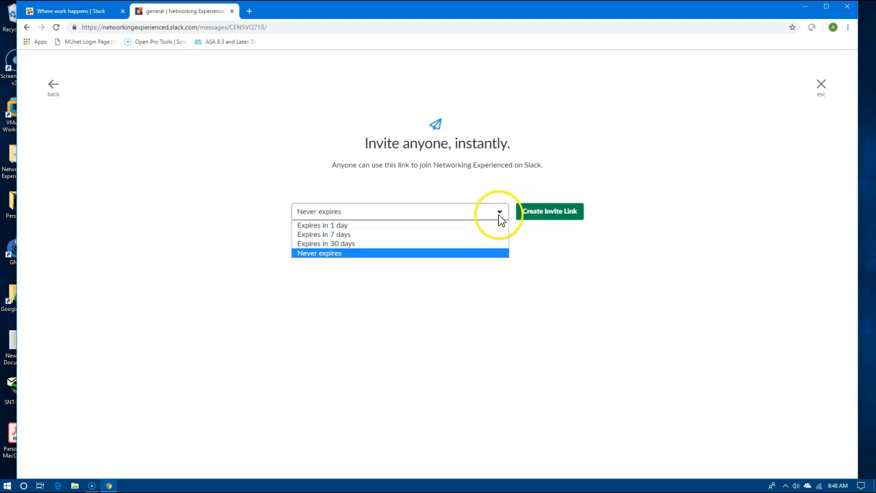
{"action": "left_click", "coordinate": [467, 245]}
Step: Create the shareable invite link, copy it, and close the invite page
{"action": "left_click", "coordinate": [555, 223]}
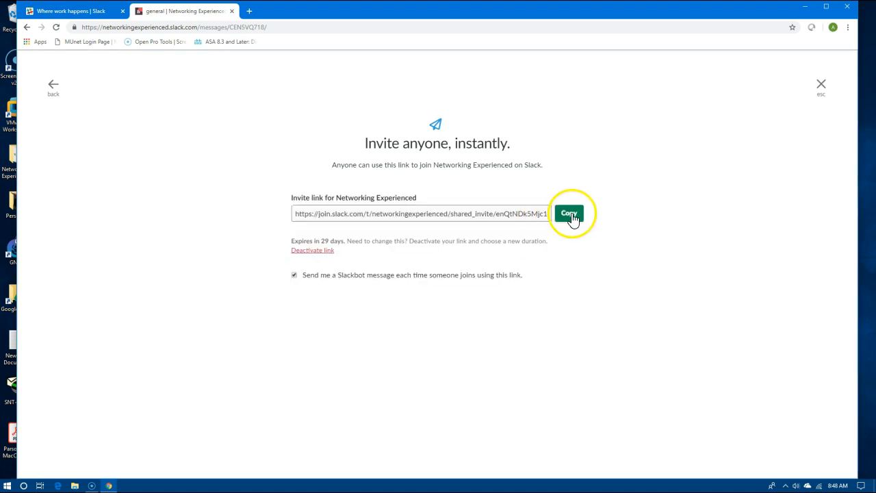
{"action": "left_click", "coordinate": [569, 214]}
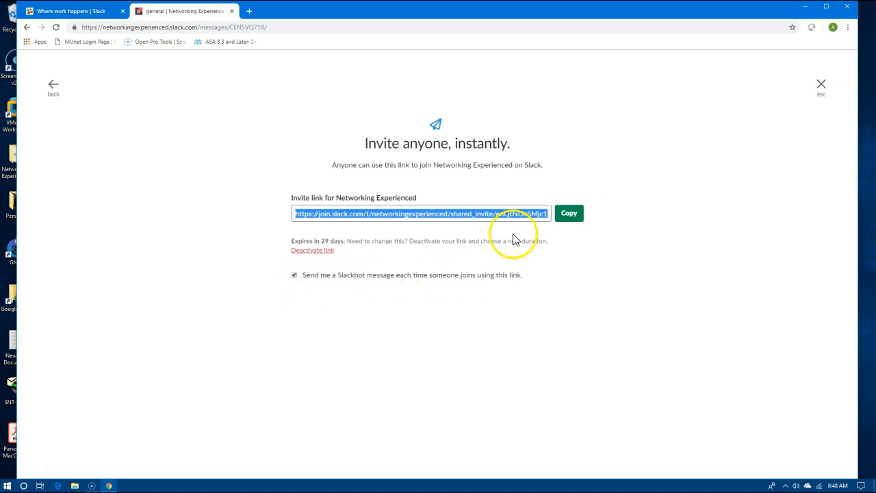
{"action": "left_click", "coordinate": [821, 85]}
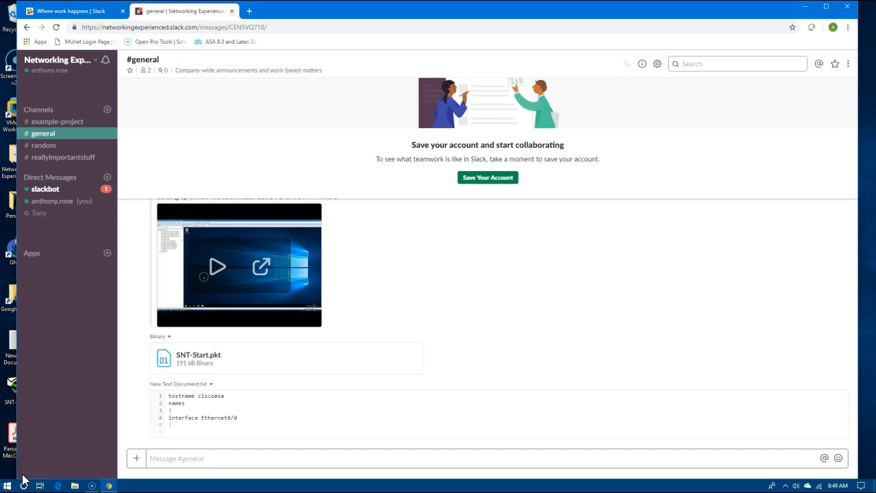